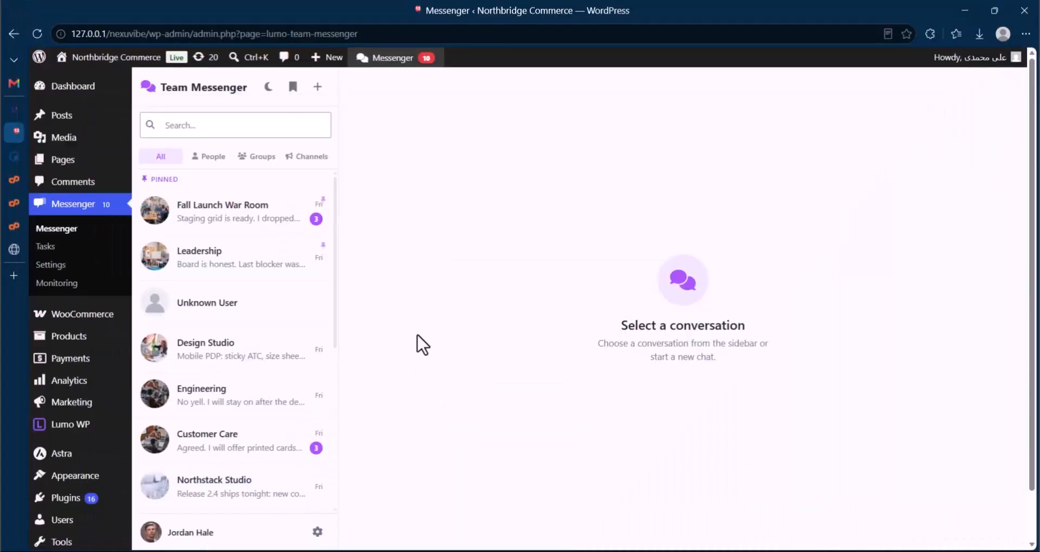
Step: Open the Fall Launch War Room conversation, check its Shared Media, and return to the messages
{"action": "left_click", "coordinate": [282, 229]}
{"action": "scroll", "coordinate": [562, 355], "scroll_direction": "down", "scroll_amount": 1}
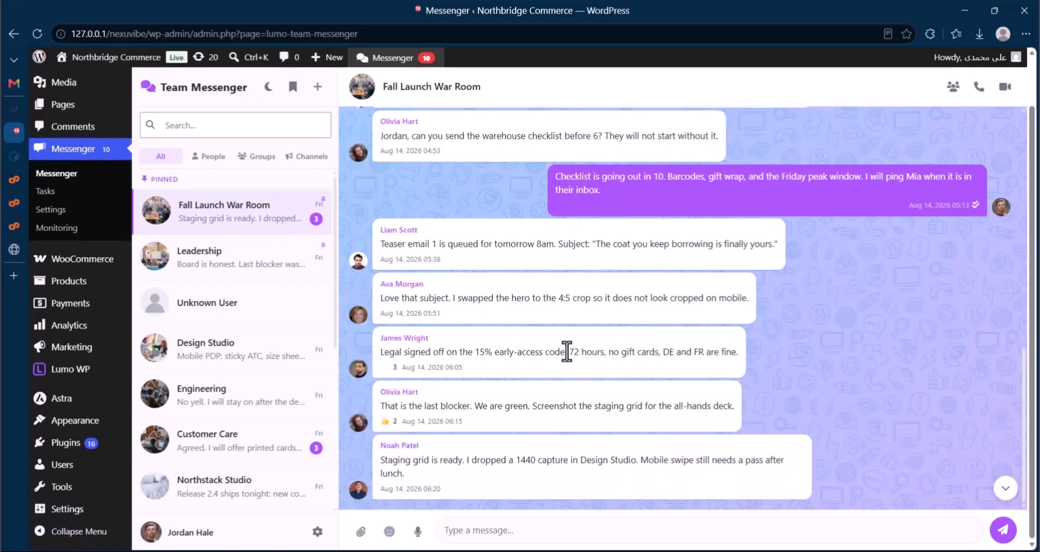
{"action": "left_click", "coordinate": [555, 96]}
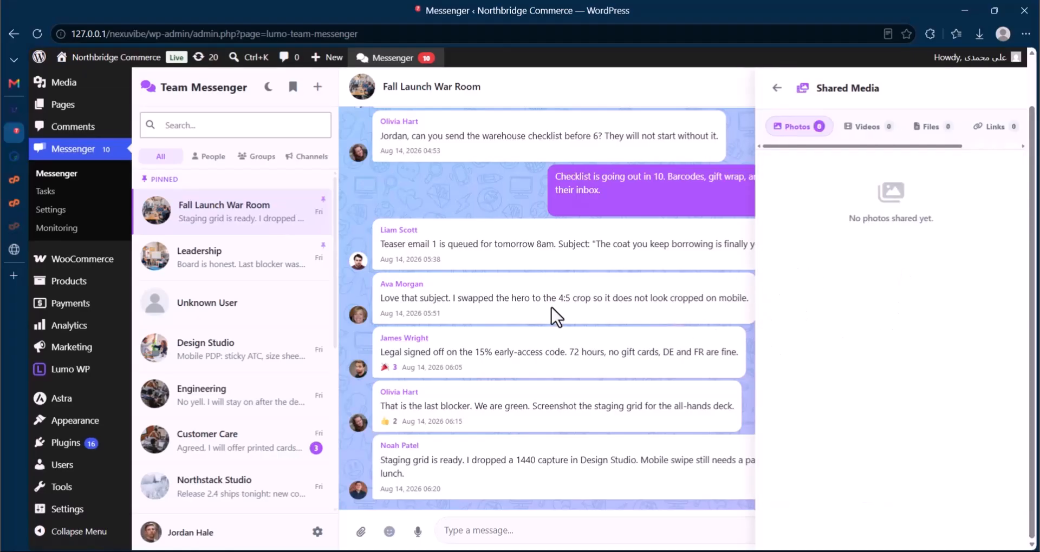
{"action": "left_click", "coordinate": [776, 88]}
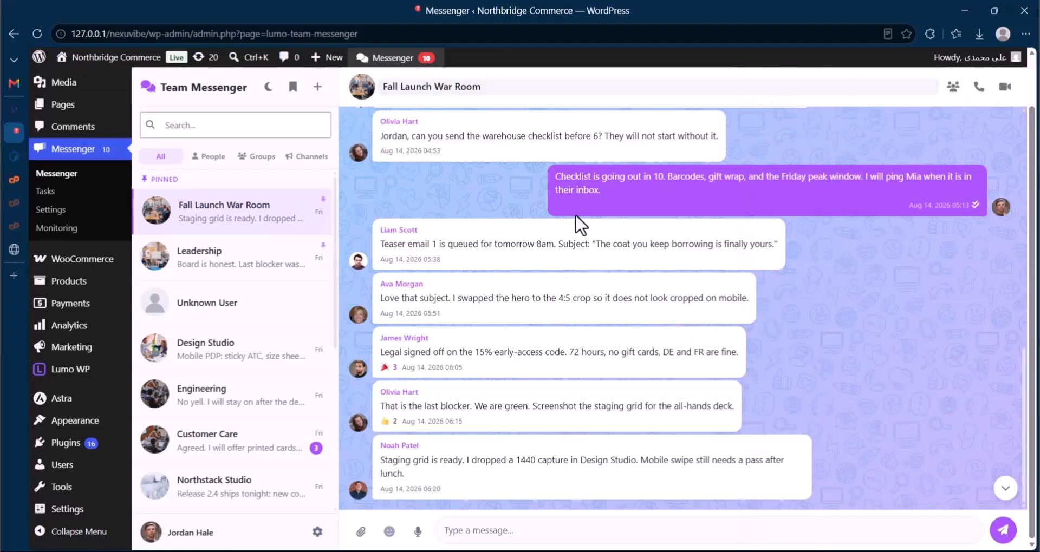
Step: View the Engineering group conversation and a teammate's direct chat about the 9:30 smoke test
{"action": "left_click", "coordinate": [232, 412]}
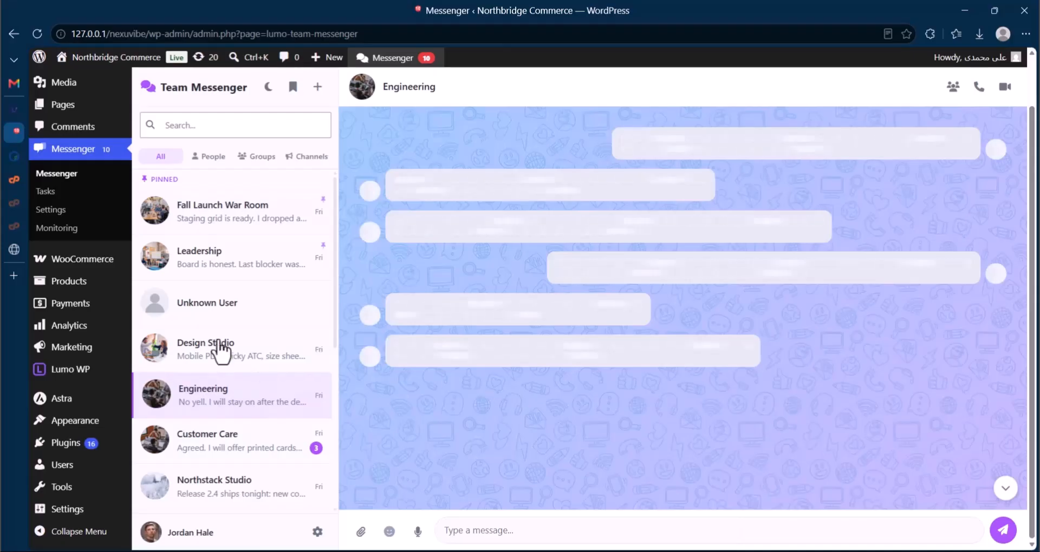
{"action": "scroll", "coordinate": [227, 352], "scroll_direction": "down", "scroll_amount": 3}
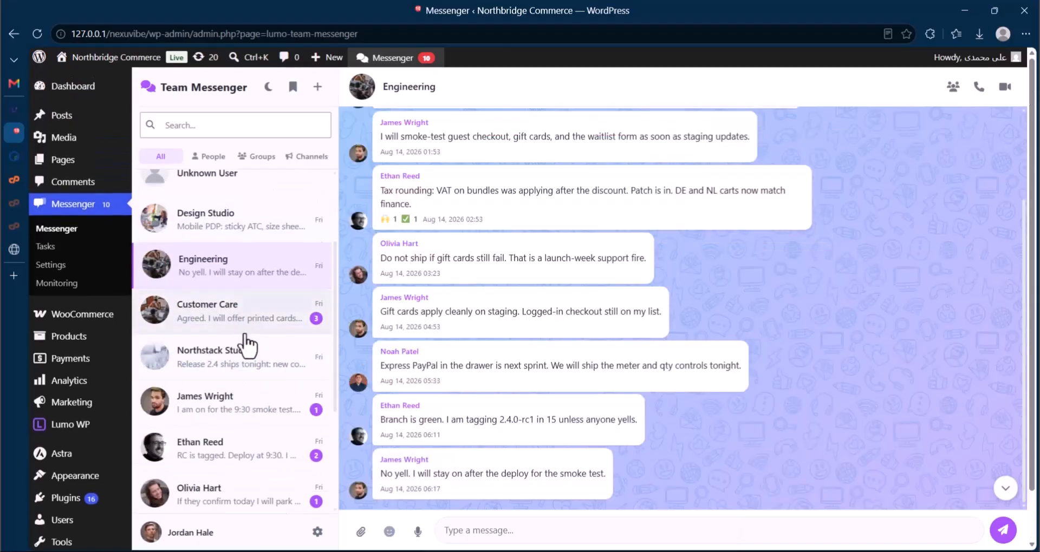
{"action": "left_click", "coordinate": [249, 401]}
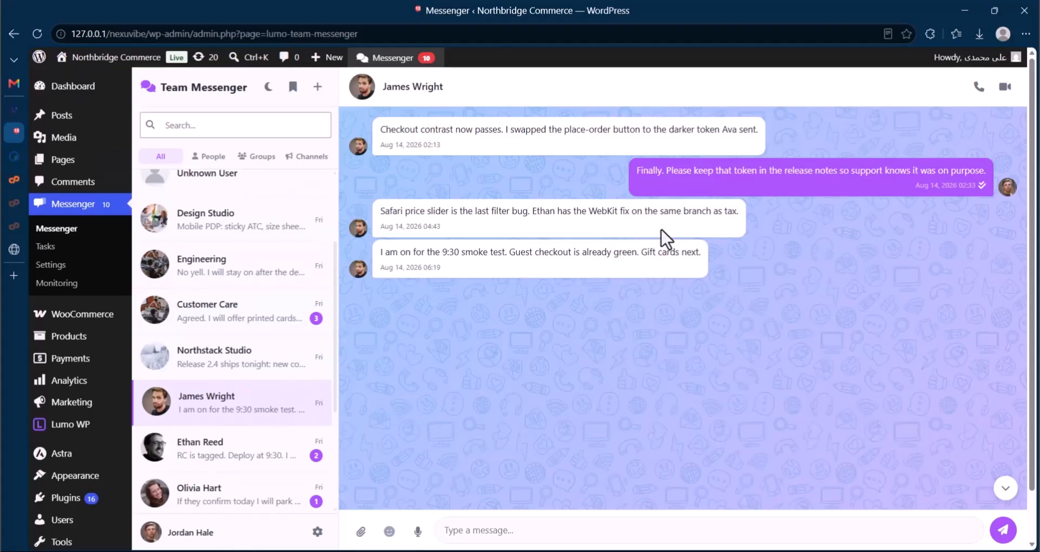
{"action": "scroll", "coordinate": [319, 346], "scroll_direction": "down", "scroll_amount": 3}
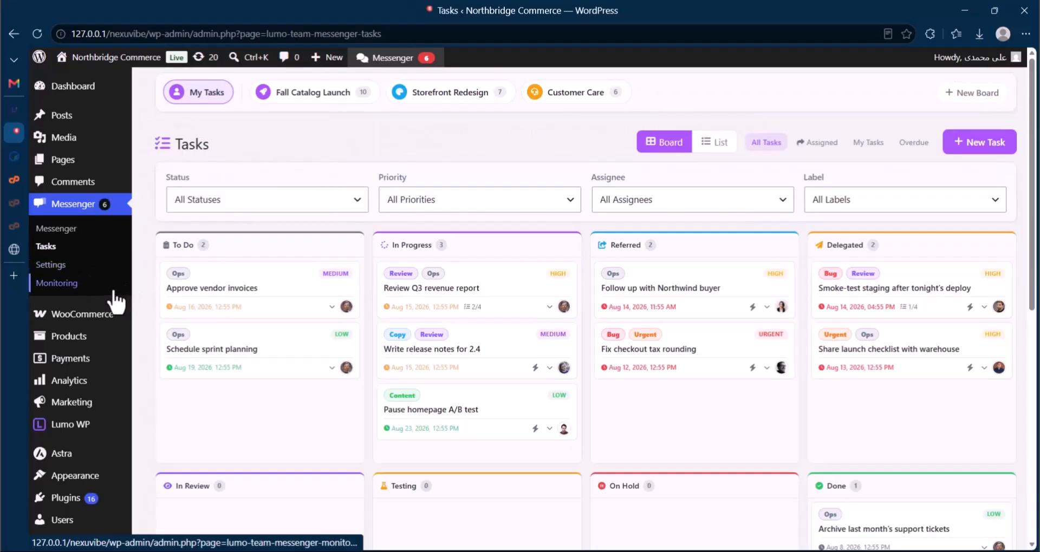
Step: On the Tasks board, move the "Review Q3 revenue report" card from In Progress to Testing
{"action": "scroll", "coordinate": [623, 319], "scroll_direction": "down", "scroll_amount": 3}
{"action": "scroll", "coordinate": [623, 319], "scroll_direction": "up", "scroll_amount": 3}
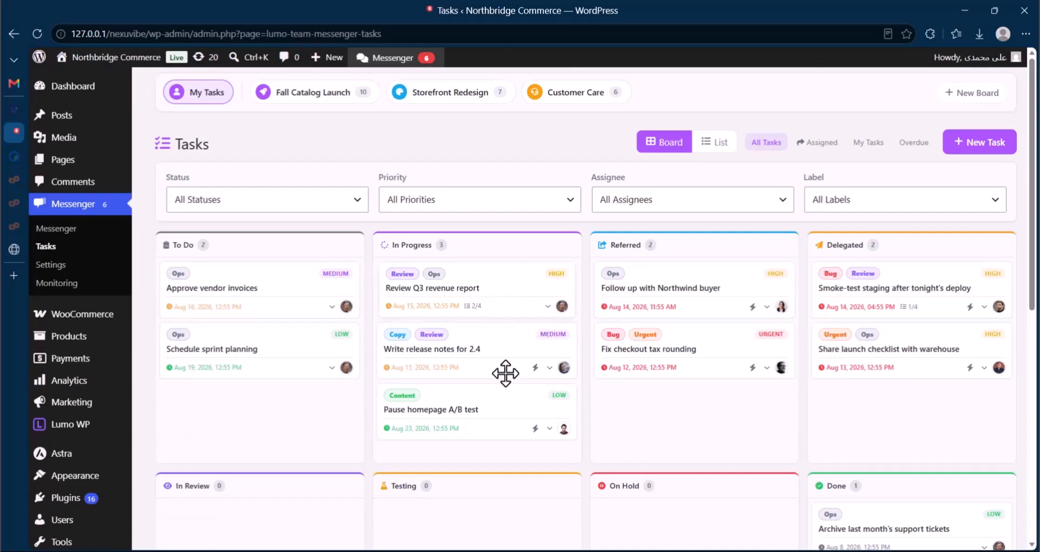
{"action": "left_click_drag", "start_coordinate": [505, 374], "coordinate": [485, 476]}
{"action": "scroll", "coordinate": [494, 373], "scroll_direction": "down", "scroll_amount": 1}
{"action": "scroll", "coordinate": [544, 379], "scroll_direction": "up", "scroll_amount": 1}
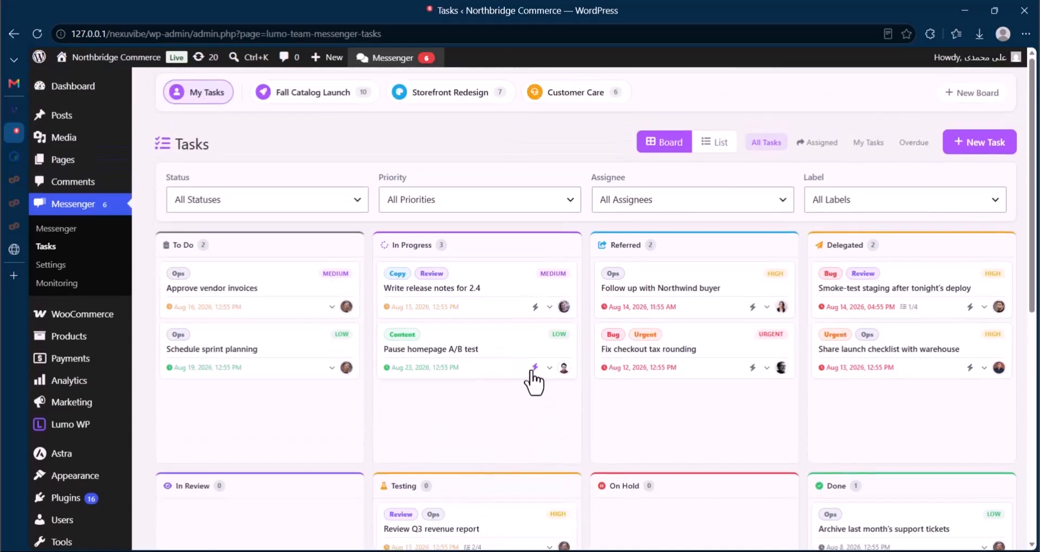
Step: Open the "Write release notes for 2.4" task, review its notes, comments and details, and close it without saving
{"action": "left_click", "coordinate": [466, 289]}
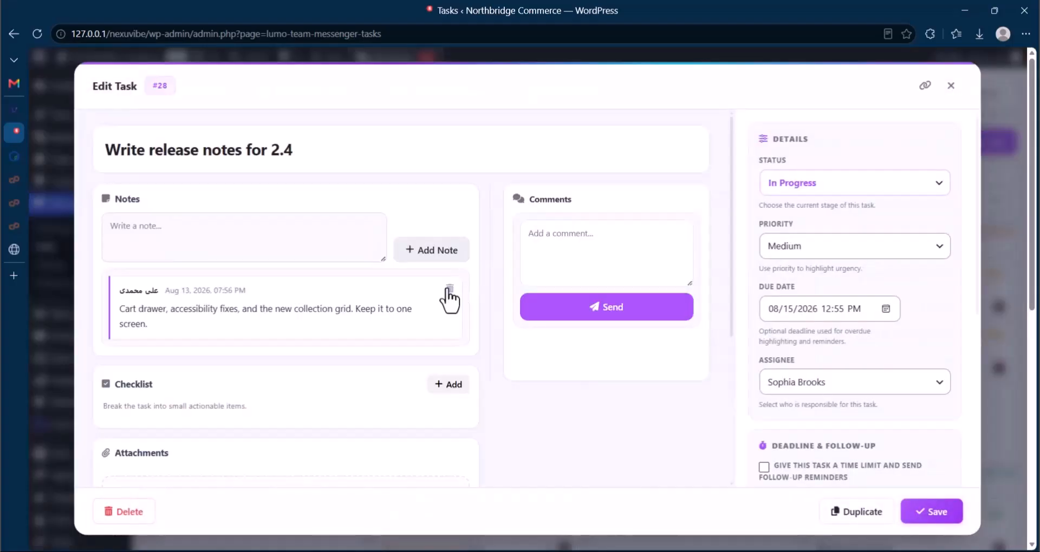
{"action": "scroll", "coordinate": [463, 302], "scroll_direction": "down", "scroll_amount": 4}
{"action": "scroll", "coordinate": [430, 339], "scroll_direction": "up", "scroll_amount": 4}
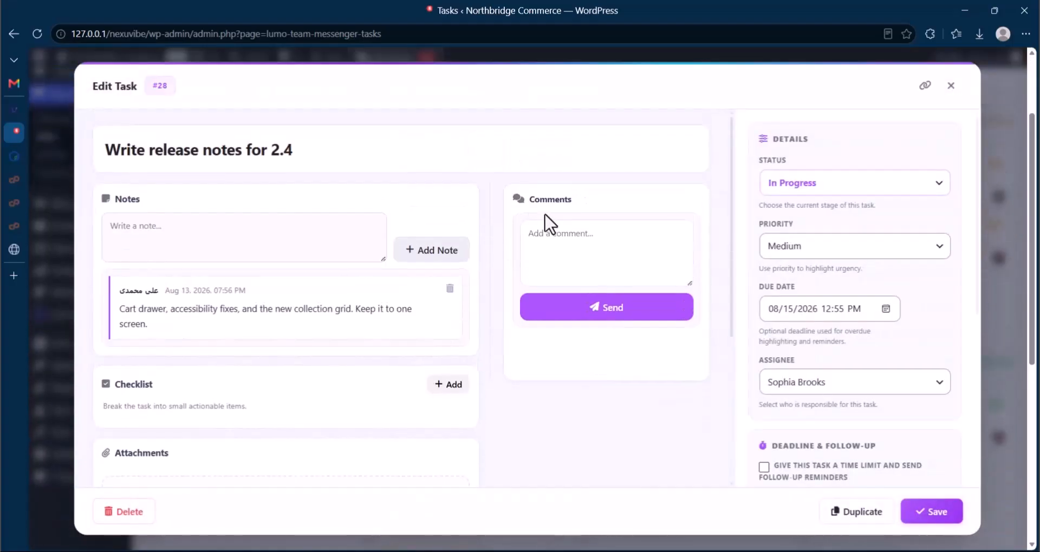
{"action": "left_click", "coordinate": [583, 233]}
{"action": "scroll", "coordinate": [944, 216], "scroll_direction": "down", "scroll_amount": 5}
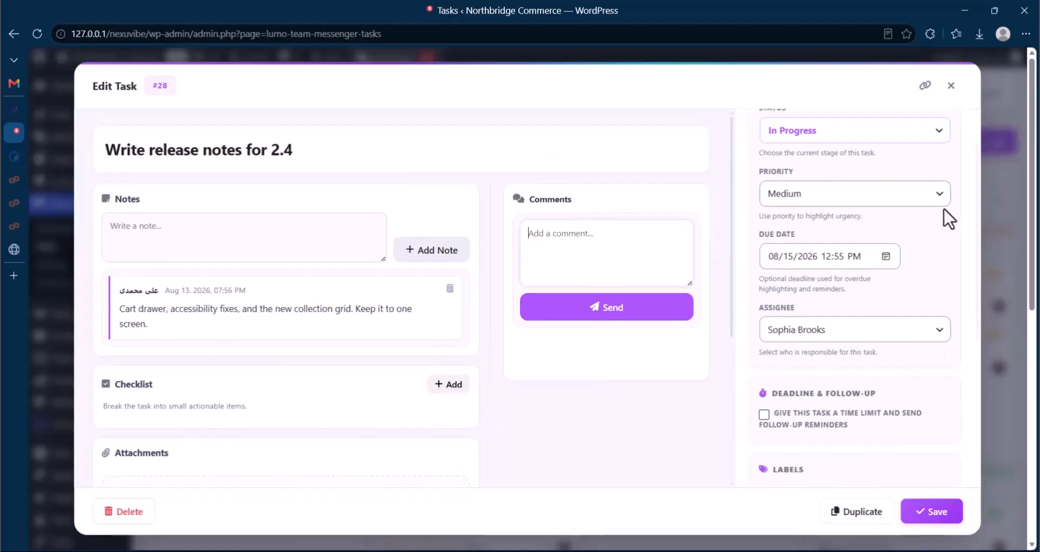
{"action": "left_click", "coordinate": [998, 214]}
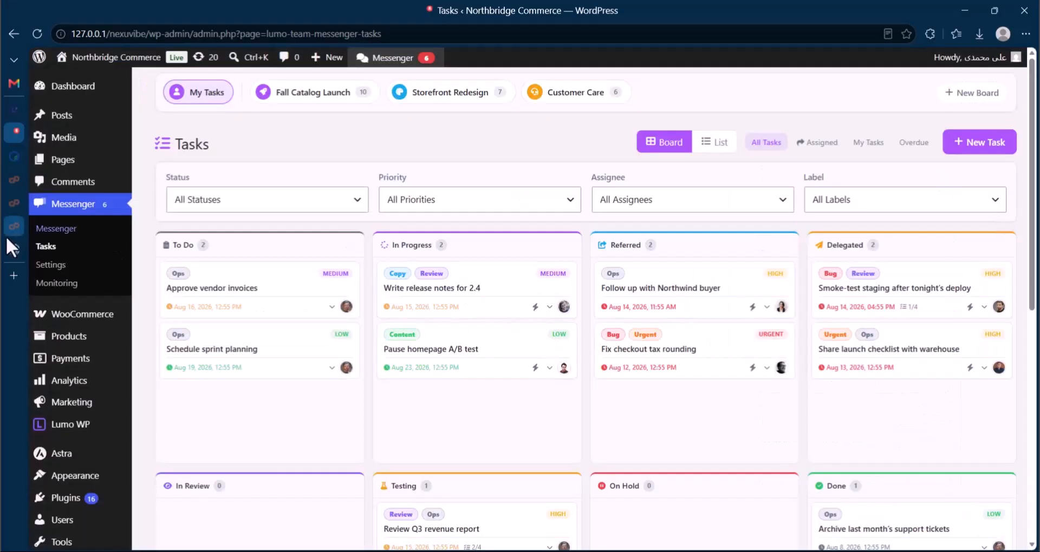
Step: Switch to the Lumo Team Messenger WordPress site and open its Add Plugin page
{"action": "left_click", "coordinate": [11, 251]}
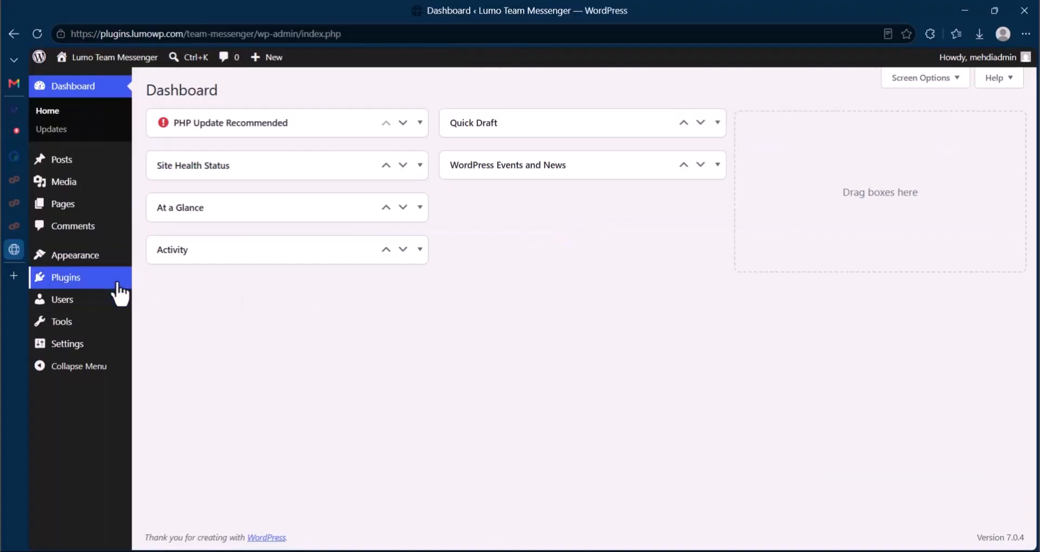
{"action": "mouse_move", "coordinate": [84, 283]}
{"action": "left_click", "coordinate": [164, 298]}
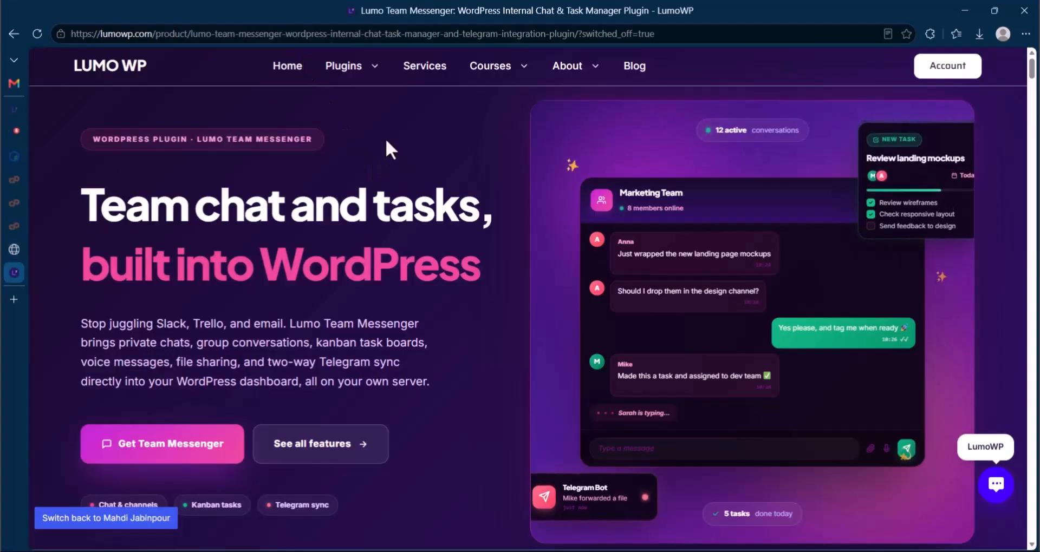
Step: Examine the Lumo Team Messenger product page on lumowp.com, including its version, setup steps and features
{"action": "scroll", "coordinate": [404, 158], "scroll_direction": "down", "scroll_amount": 3}
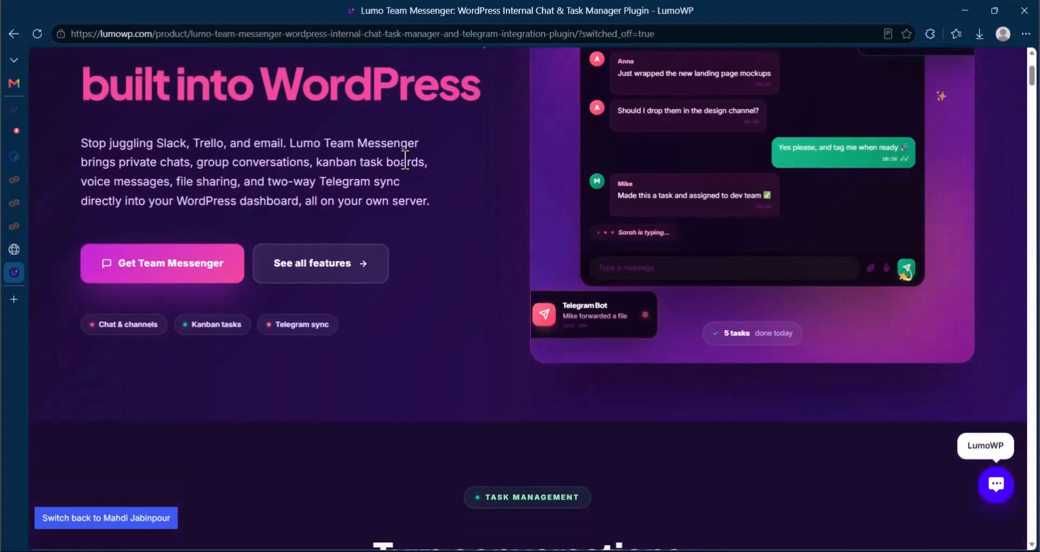
{"action": "scroll", "coordinate": [400, 167], "scroll_direction": "up", "scroll_amount": 4}
{"action": "left_click", "coordinate": [13, 249]}
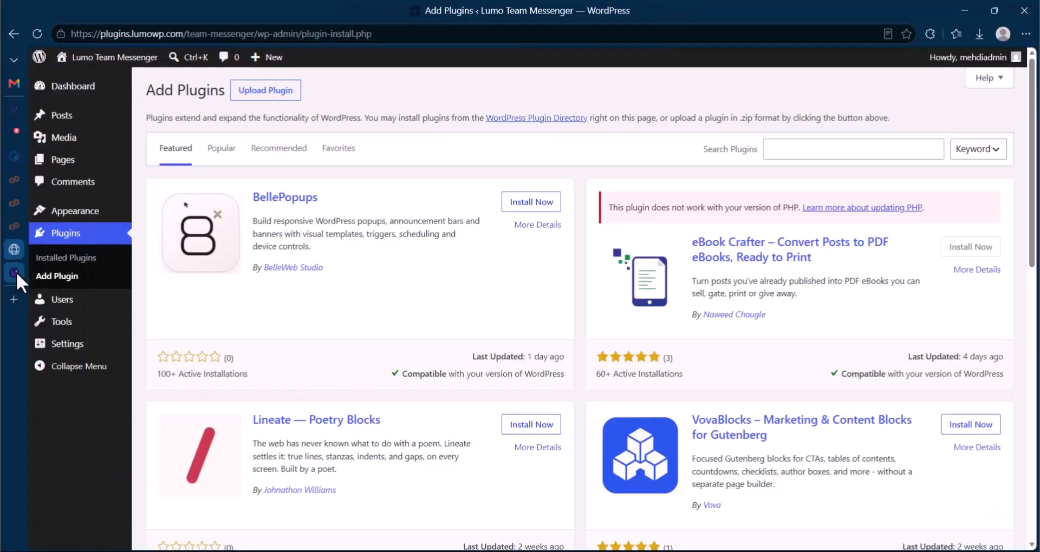
{"action": "left_click", "coordinate": [16, 272]}
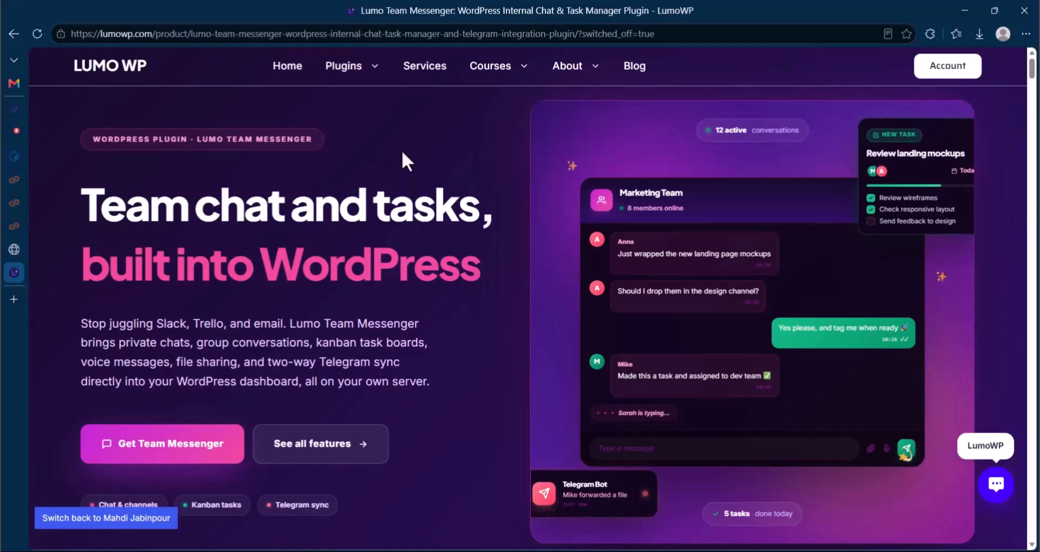
{"action": "scroll", "coordinate": [420, 152], "scroll_direction": "down", "scroll_amount": 3}
{"action": "scroll", "coordinate": [437, 167], "scroll_direction": "down", "scroll_amount": 11}
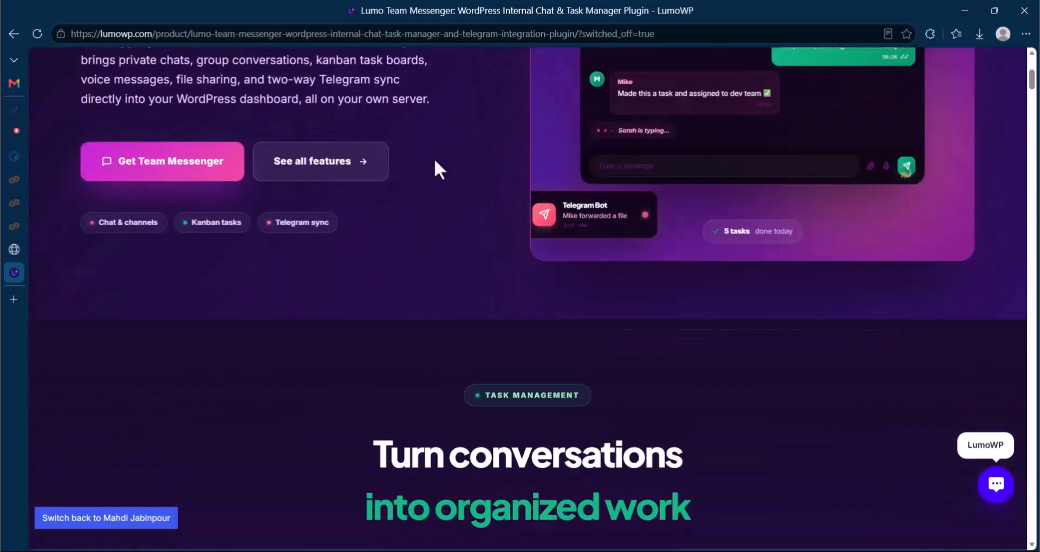
{"action": "scroll", "coordinate": [545, 271], "scroll_direction": "down", "scroll_amount": 8}
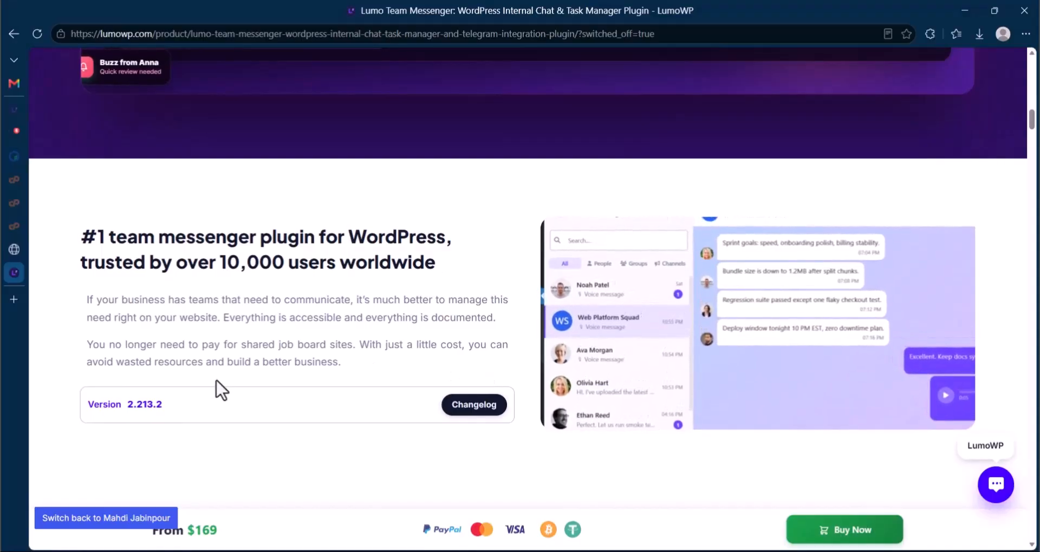
{"action": "scroll", "coordinate": [490, 422], "scroll_direction": "down", "scroll_amount": 12}
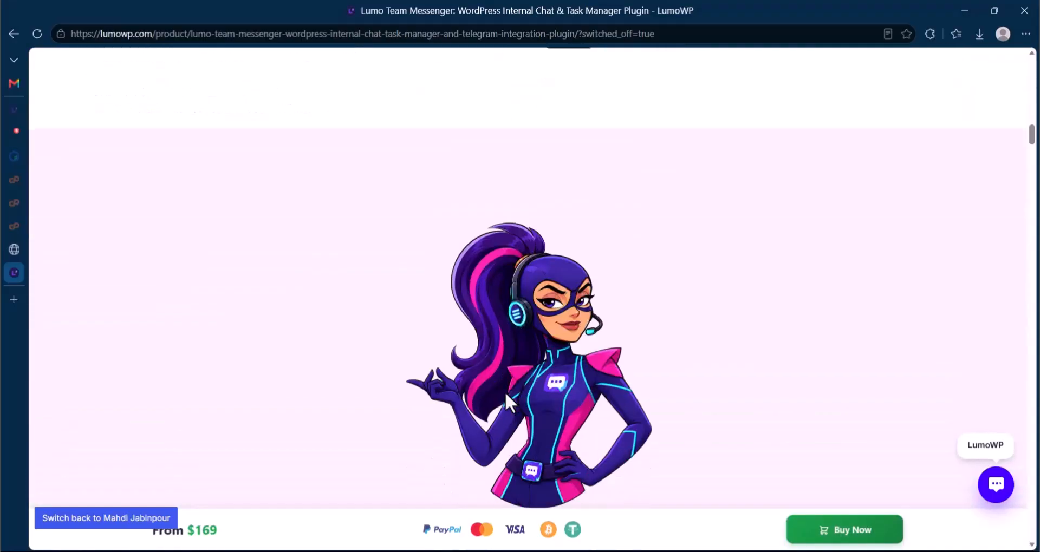
{"action": "scroll", "coordinate": [698, 382], "scroll_direction": "down", "scroll_amount": 10}
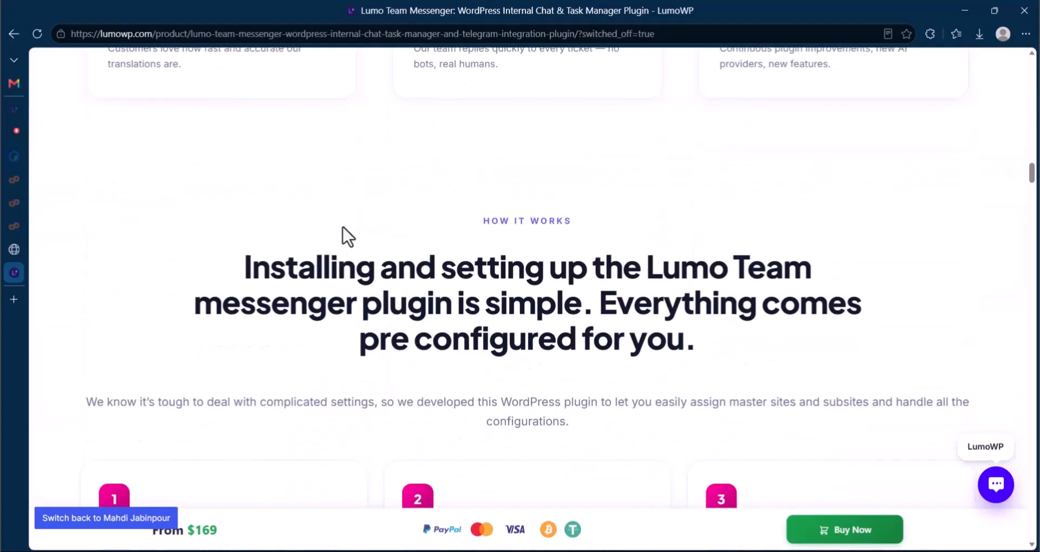
{"action": "scroll", "coordinate": [531, 260], "scroll_direction": "down", "scroll_amount": 8}
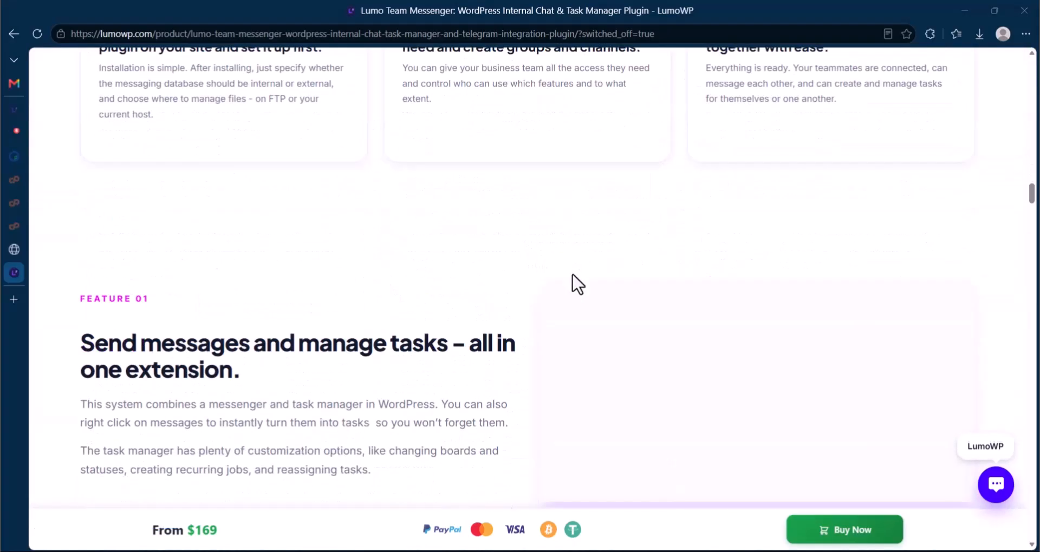
Step: Go to the product's pricing section and examine the Starter plan's price and intended team type alongside the other plans
{"action": "left_click", "coordinate": [853, 534]}
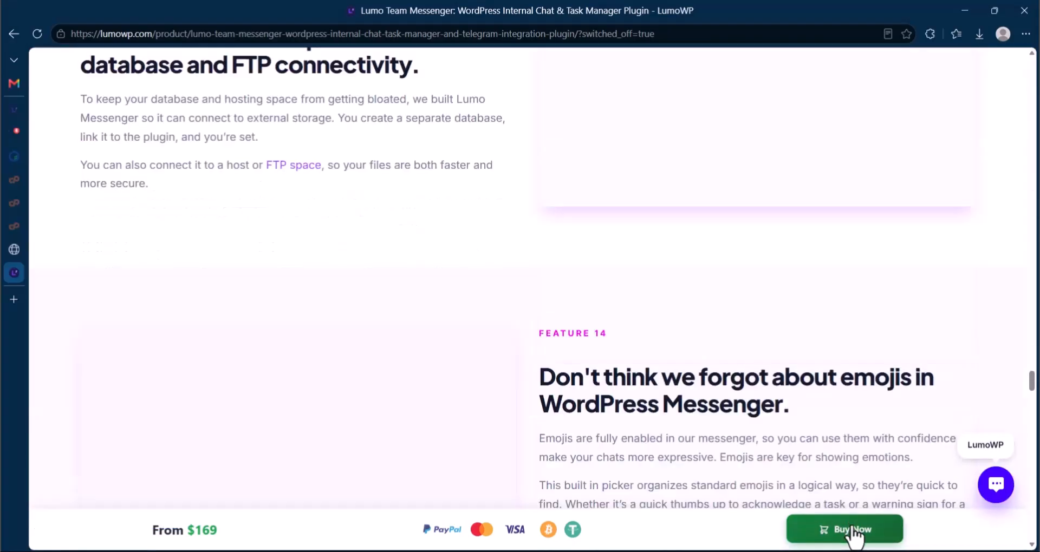
{"action": "scroll", "coordinate": [485, 362], "scroll_direction": "down", "scroll_amount": 1}
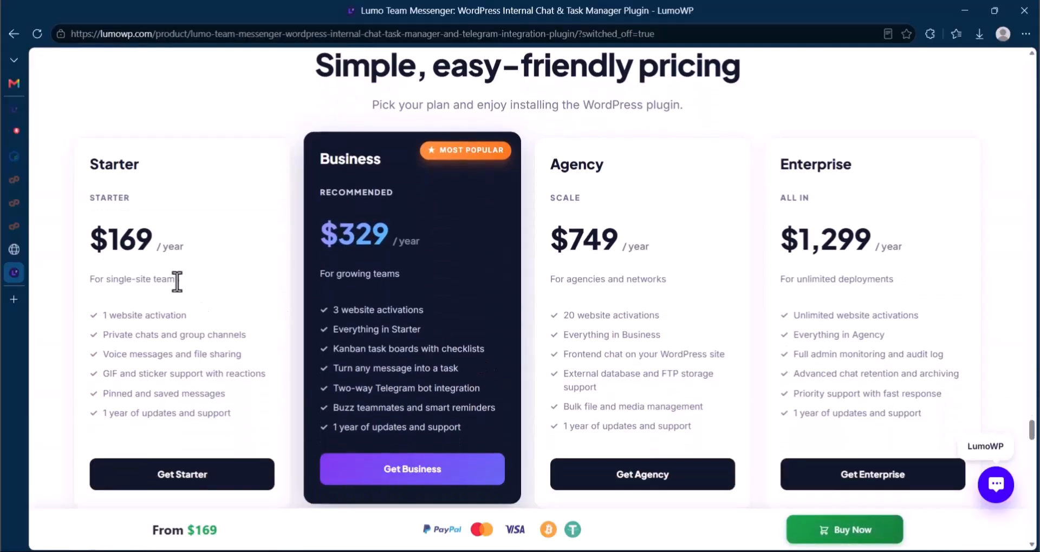
{"action": "triple_click", "coordinate": [156, 277]}
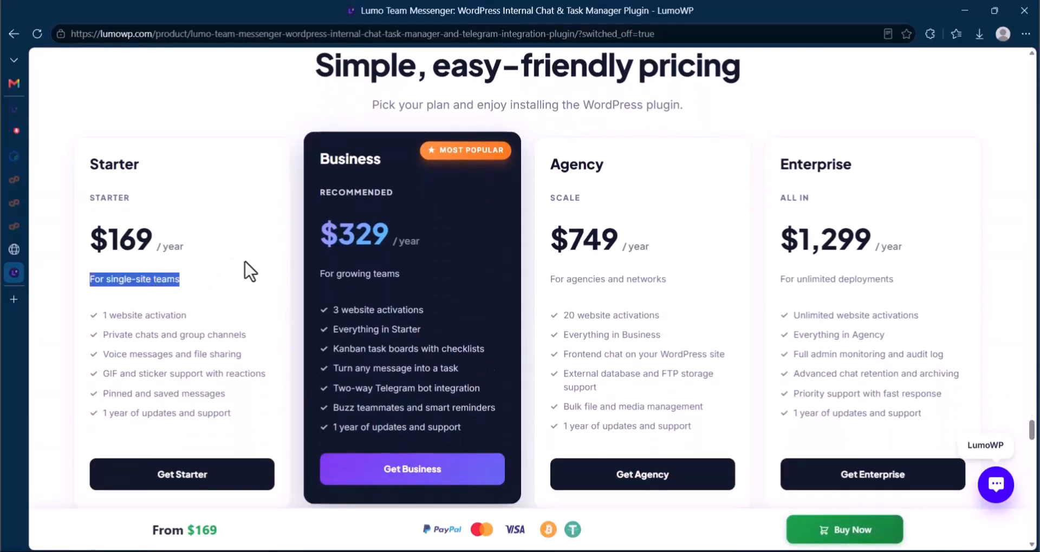
{"action": "triple_click", "coordinate": [405, 271]}
{"action": "left_click", "coordinate": [686, 288]}
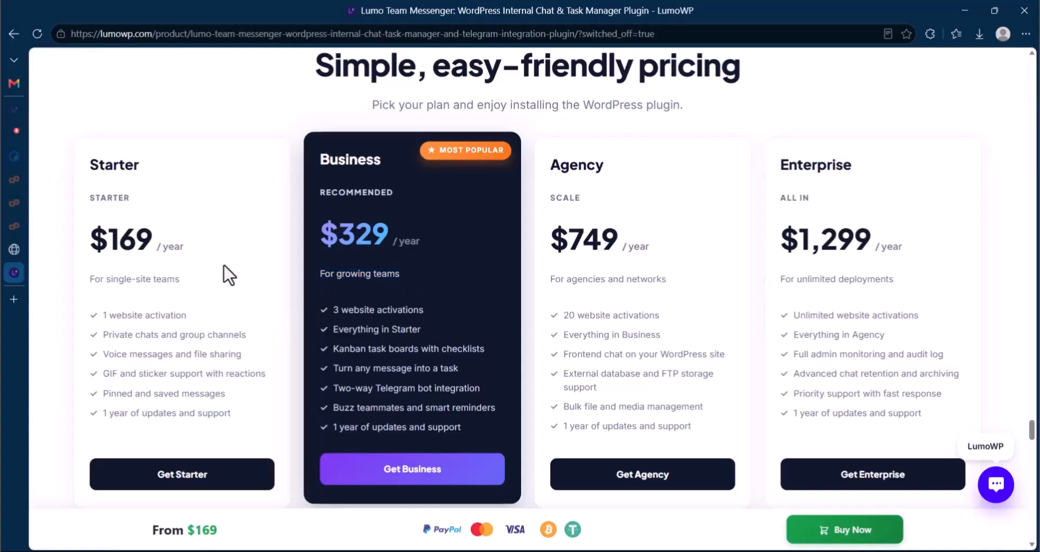
{"action": "triple_click", "coordinate": [186, 257]}
{"action": "left_click", "coordinate": [218, 288]}
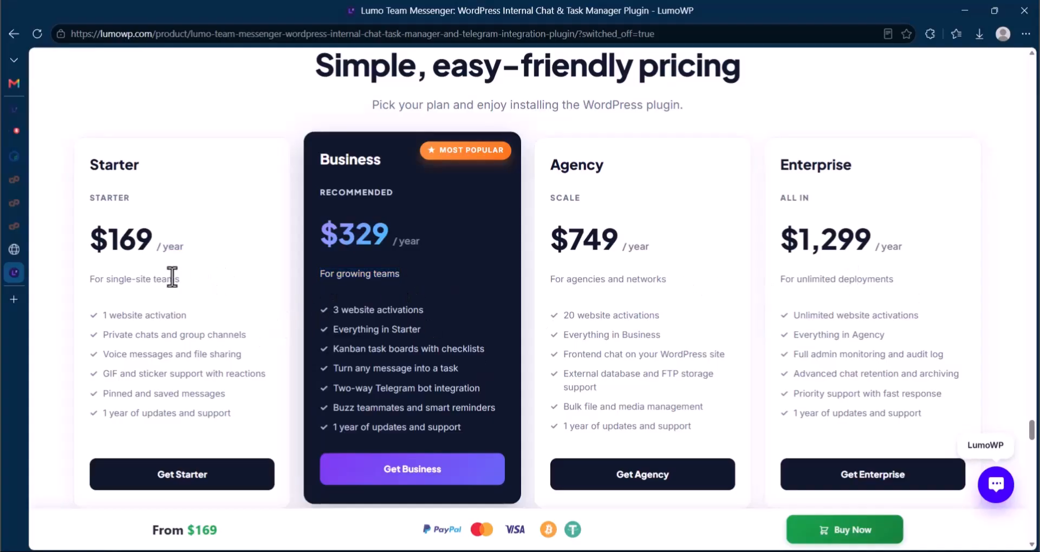
{"action": "triple_click", "coordinate": [131, 243]}
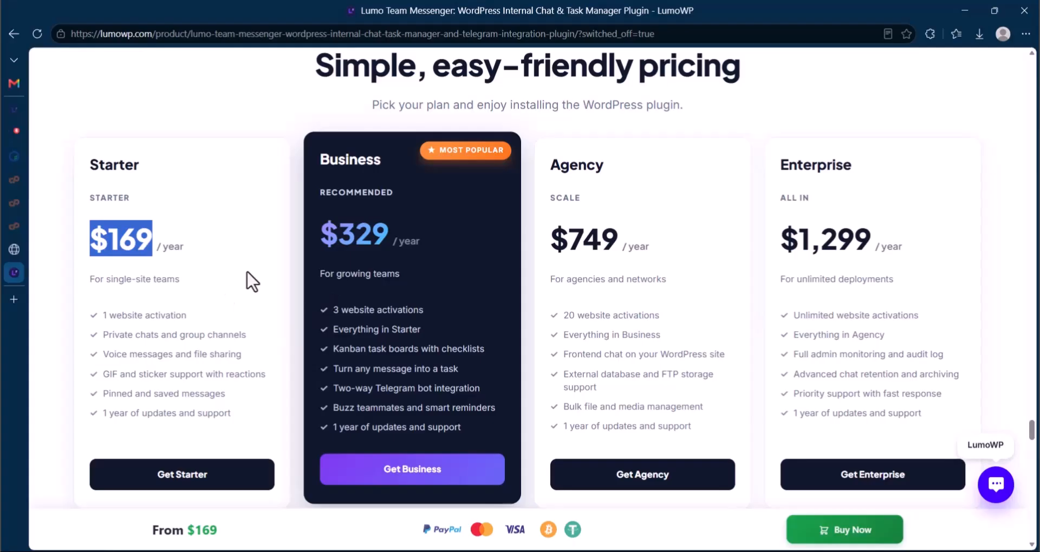
{"action": "left_click", "coordinate": [249, 293]}
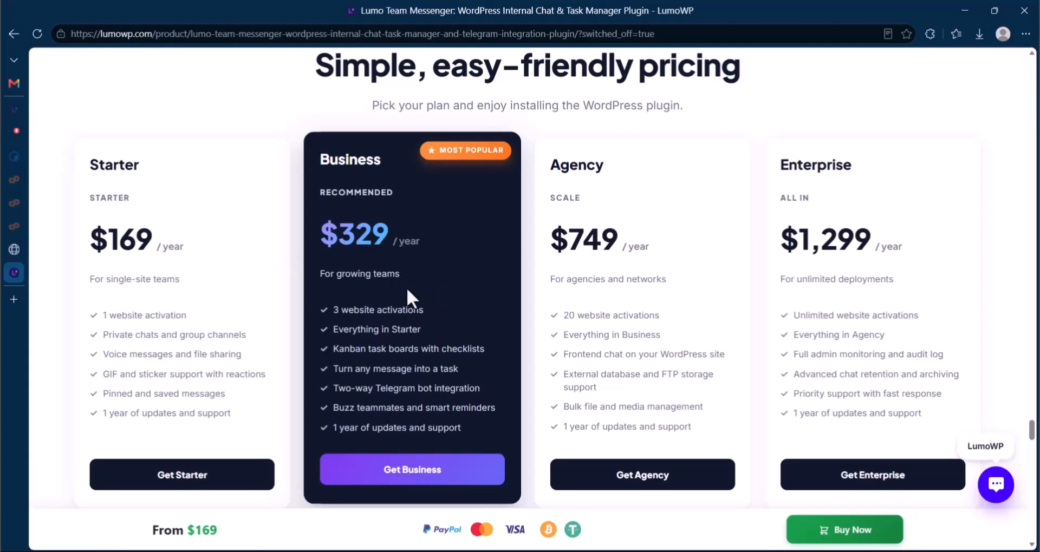
Step: Compare the prices of all four plans and the website activations in the Business and Agency plans
{"action": "left_click_drag", "start_coordinate": [89, 238], "coordinate": [983, 357]}
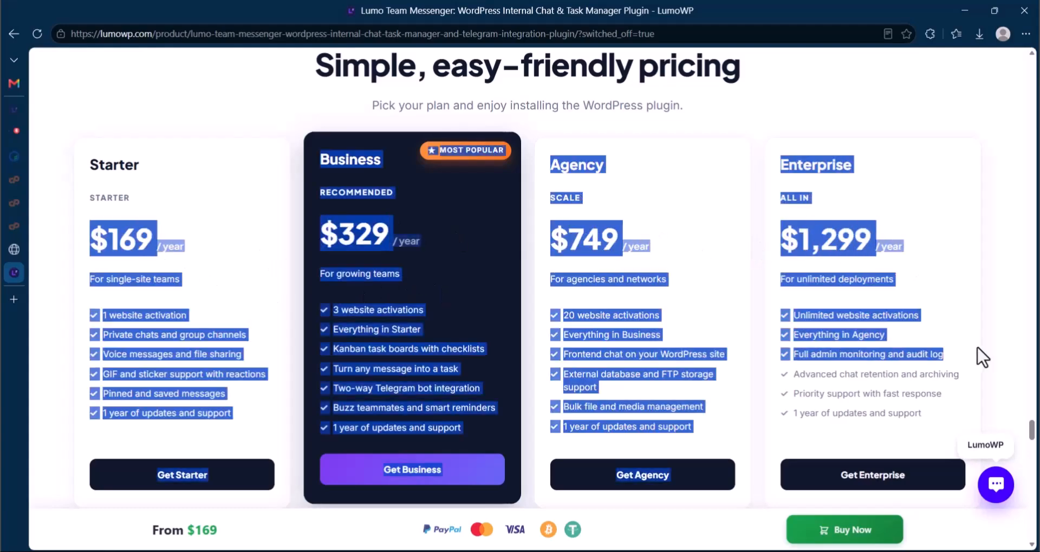
{"action": "left_click", "coordinate": [764, 234]}
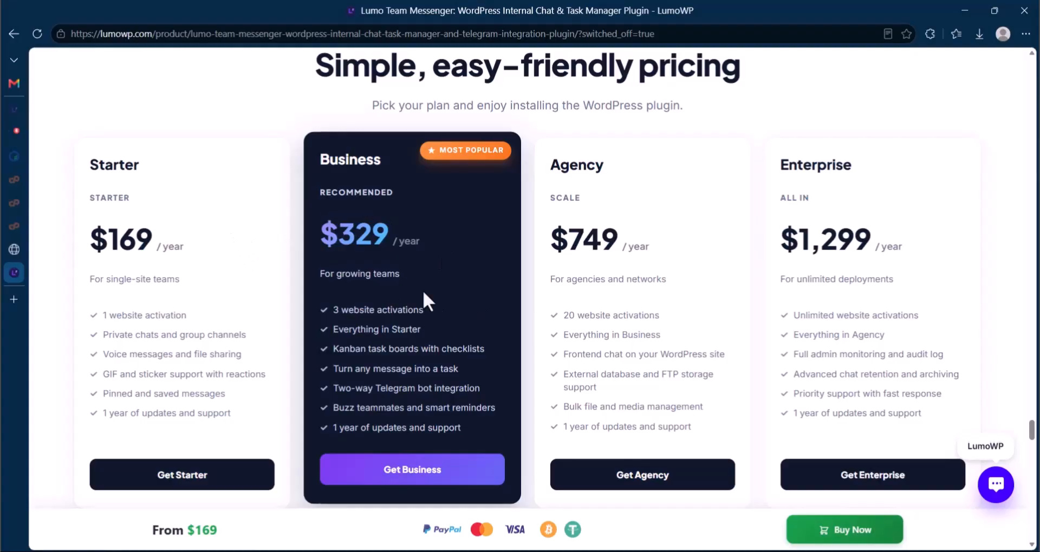
{"action": "triple_click", "coordinate": [361, 275]}
{"action": "triple_click", "coordinate": [395, 313]}
{"action": "triple_click", "coordinate": [624, 316]}
{"action": "left_click", "coordinate": [719, 348]}
Step: Leave the pricing section and return to the Add Plugins page of the Lumo Team Messenger WordPress site
{"action": "scroll", "coordinate": [247, 244], "scroll_direction": "up", "scroll_amount": 10}
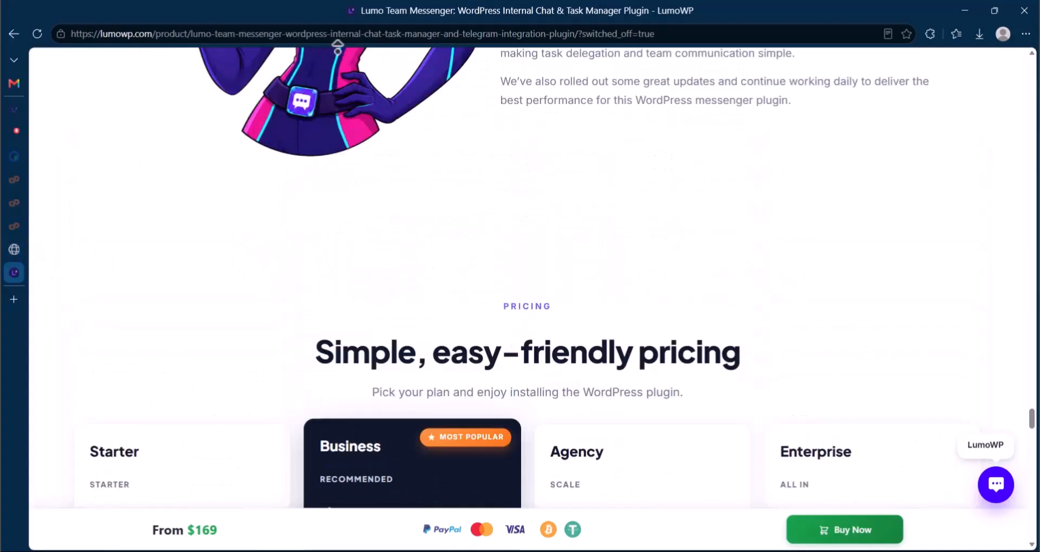
{"action": "scroll", "coordinate": [363, 432], "scroll_direction": "up", "scroll_amount": 15}
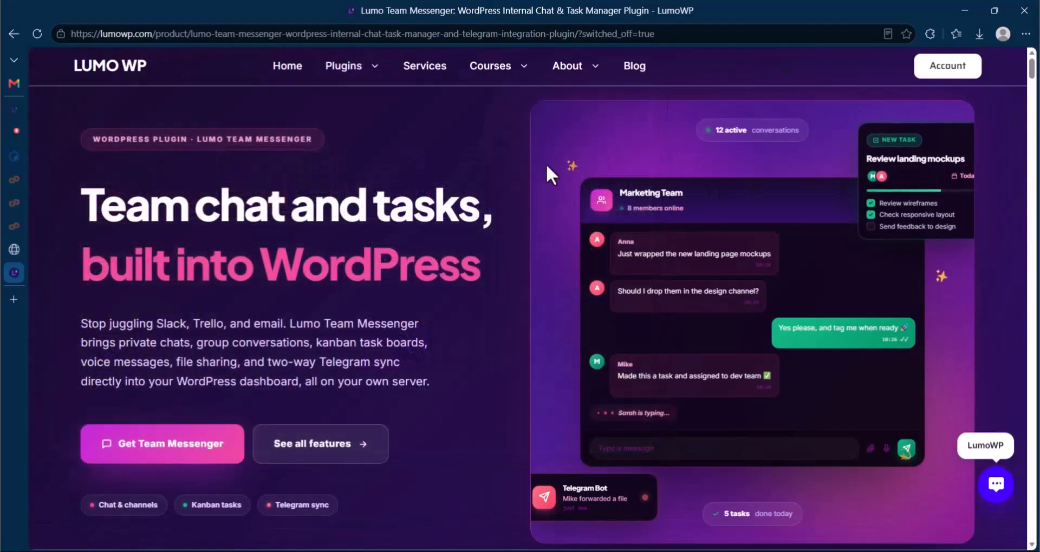
{"action": "left_click", "coordinate": [14, 249]}
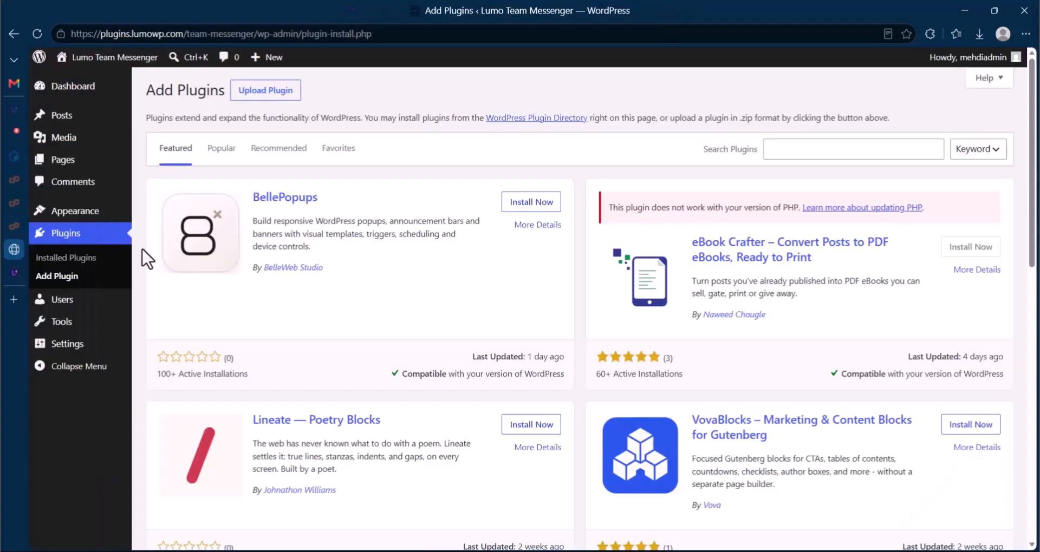
Step: Upload lumo-team-messenger.zip from the computer as a plugin, install it and activate it
{"action": "left_click", "coordinate": [268, 90]}
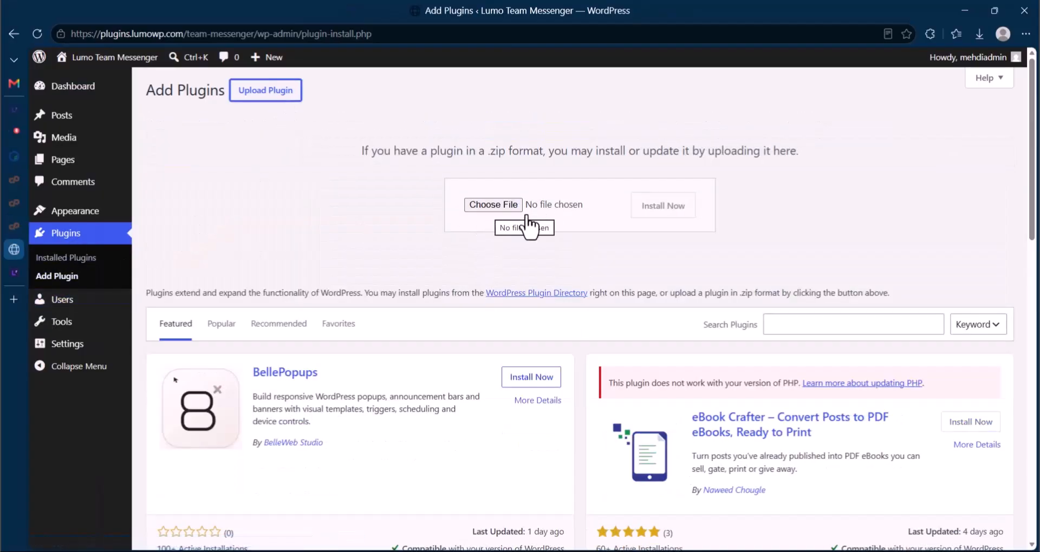
{"action": "left_click", "coordinate": [466, 202]}
{"action": "double_click", "coordinate": [301, 58]}
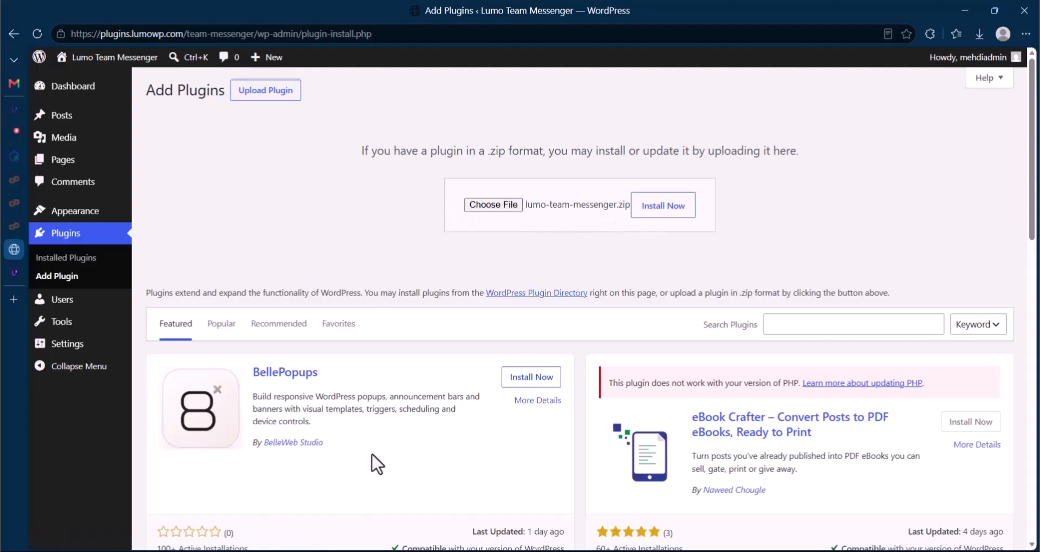
{"action": "left_click", "coordinate": [663, 206]}
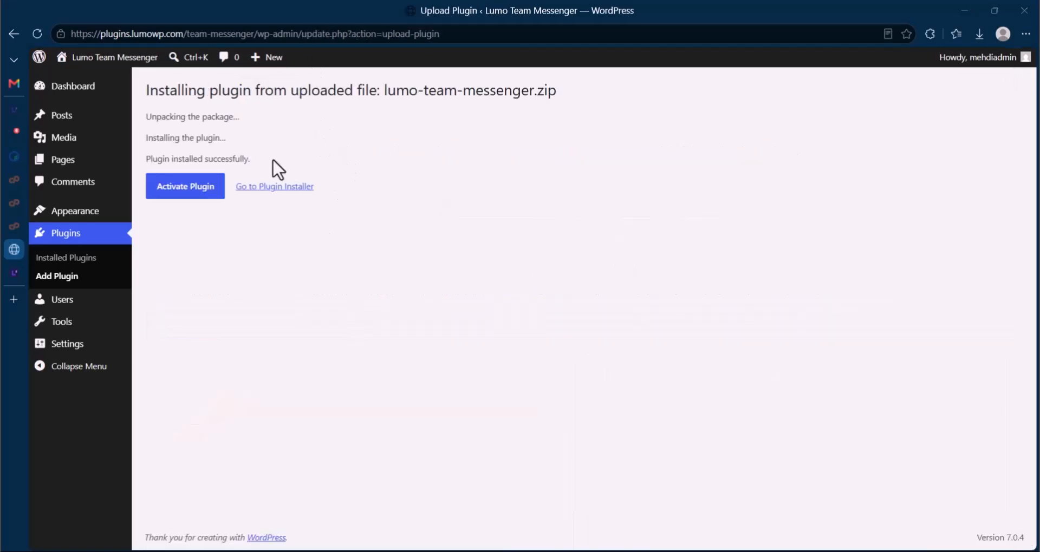
{"action": "left_click", "coordinate": [196, 189]}
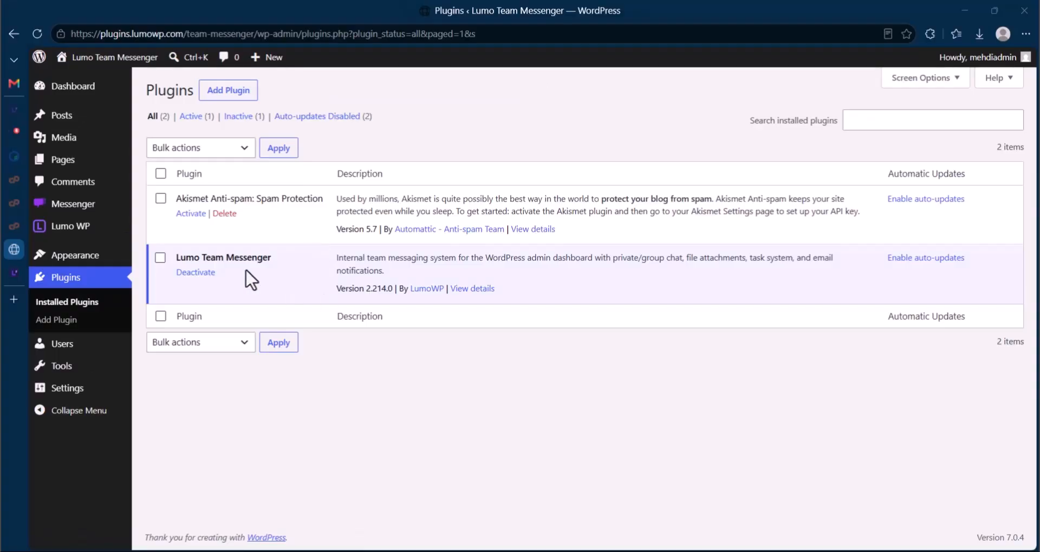
Step: Go to the plugin's Messenger page and continue to its database connection setup
{"action": "mouse_move", "coordinate": [99, 217]}
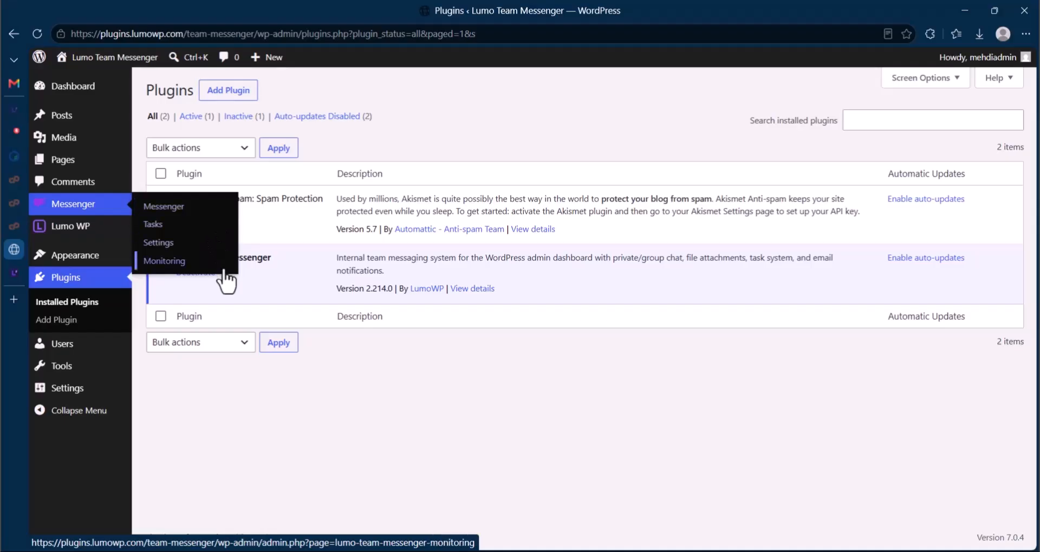
{"action": "left_click", "coordinate": [206, 213]}
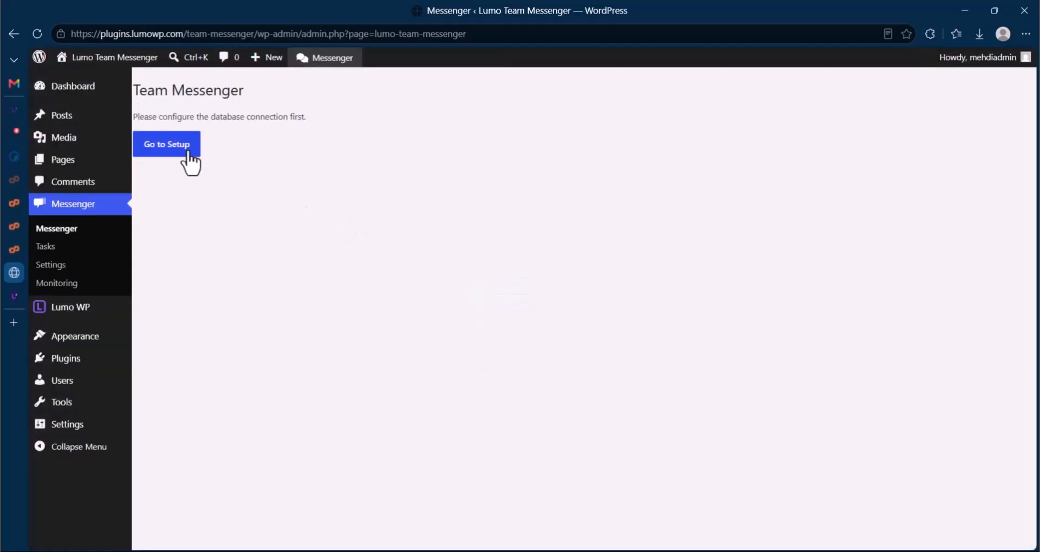
{"action": "triple_click", "coordinate": [178, 115]}
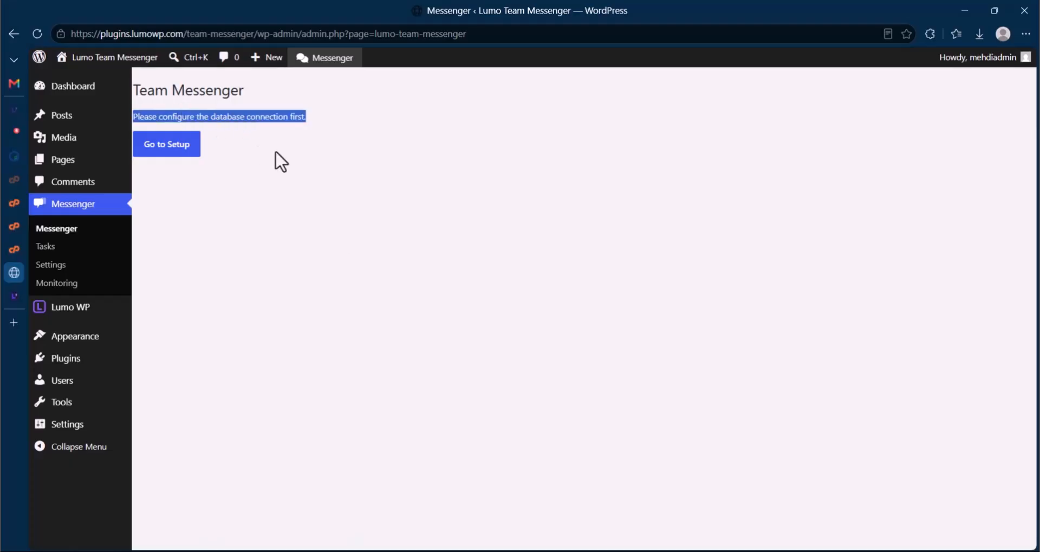
{"action": "left_click", "coordinate": [237, 141]}
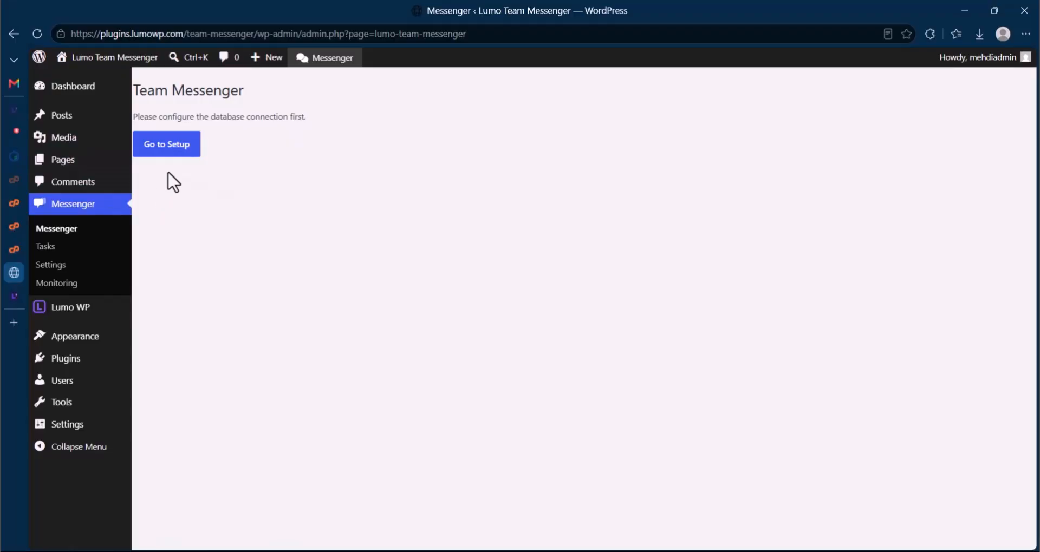
{"action": "left_click", "coordinate": [175, 151]}
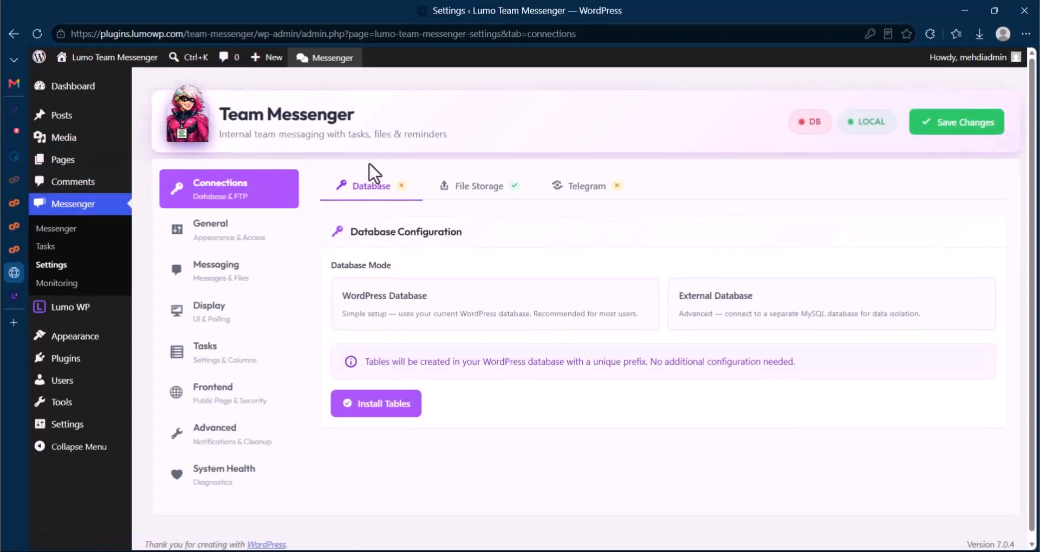
Step: Review the External Database option, choose WordPress Database as the database mode and install the tables
{"action": "triple_click", "coordinate": [430, 239]}
{"action": "left_click", "coordinate": [515, 256]}
{"action": "left_click", "coordinate": [742, 321]}
{"action": "scroll", "coordinate": [742, 323], "scroll_direction": "down", "scroll_amount": 2}
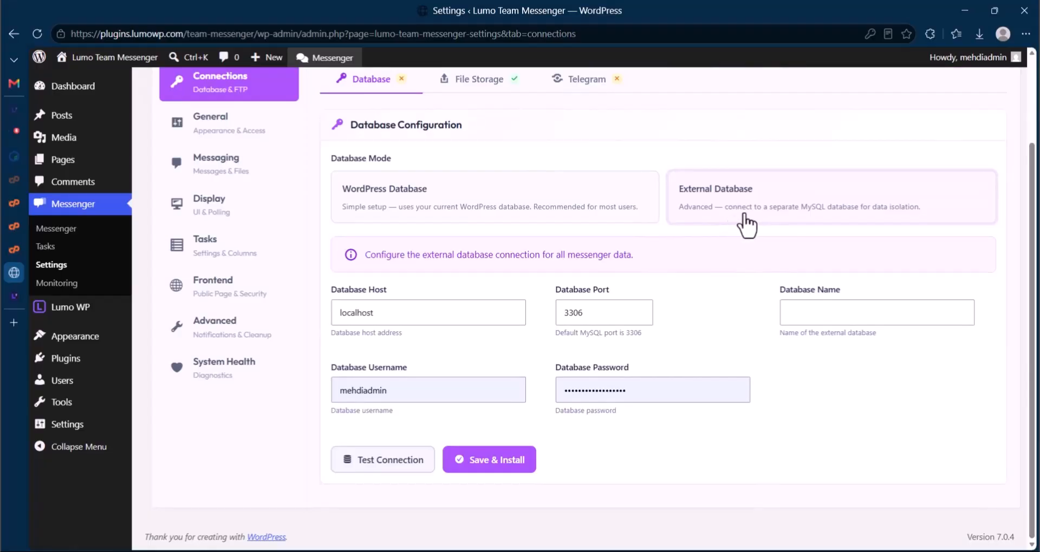
{"action": "left_click", "coordinate": [585, 220]}
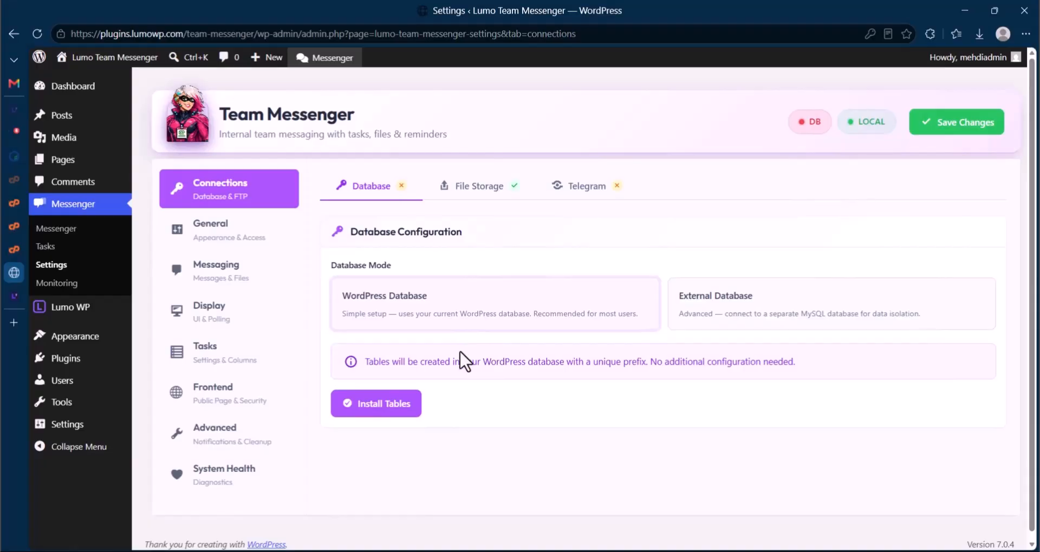
{"action": "left_click", "coordinate": [385, 407]}
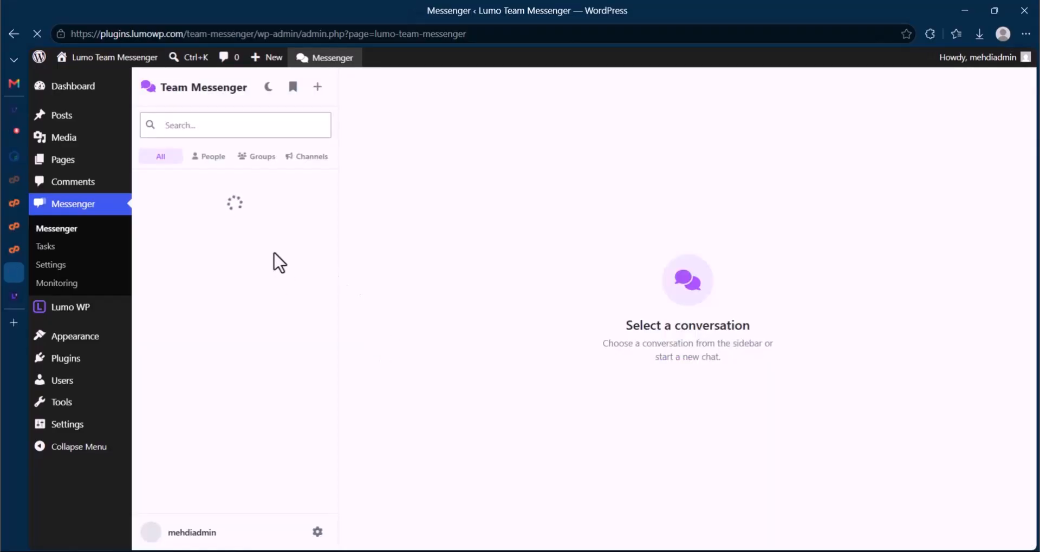
Step: Look over the new messenger's search field and its People conversation filter
{"action": "left_click", "coordinate": [271, 125]}
{"action": "left_click", "coordinate": [203, 157]}
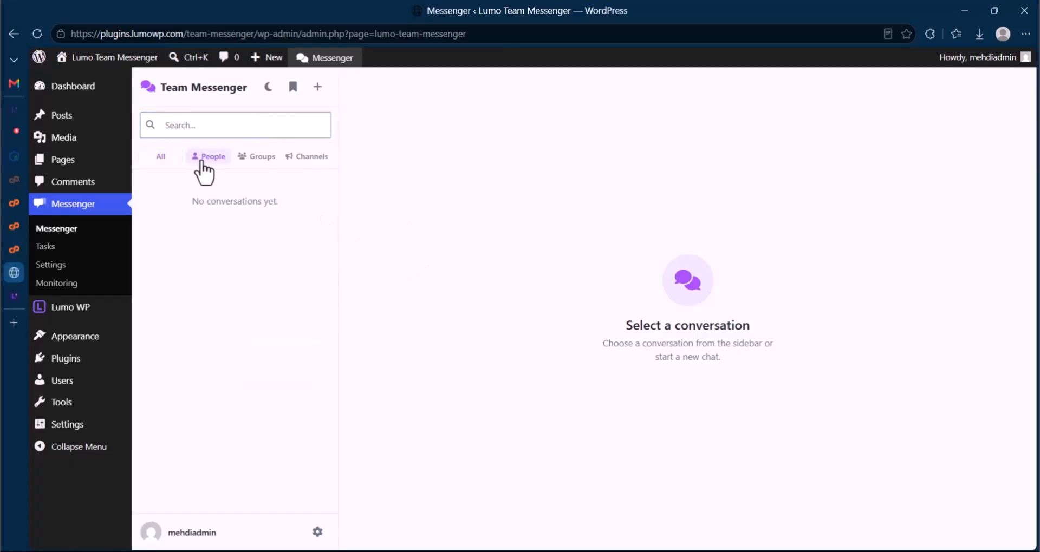
{"action": "left_click", "coordinate": [180, 159]}
{"action": "left_click", "coordinate": [234, 125]}
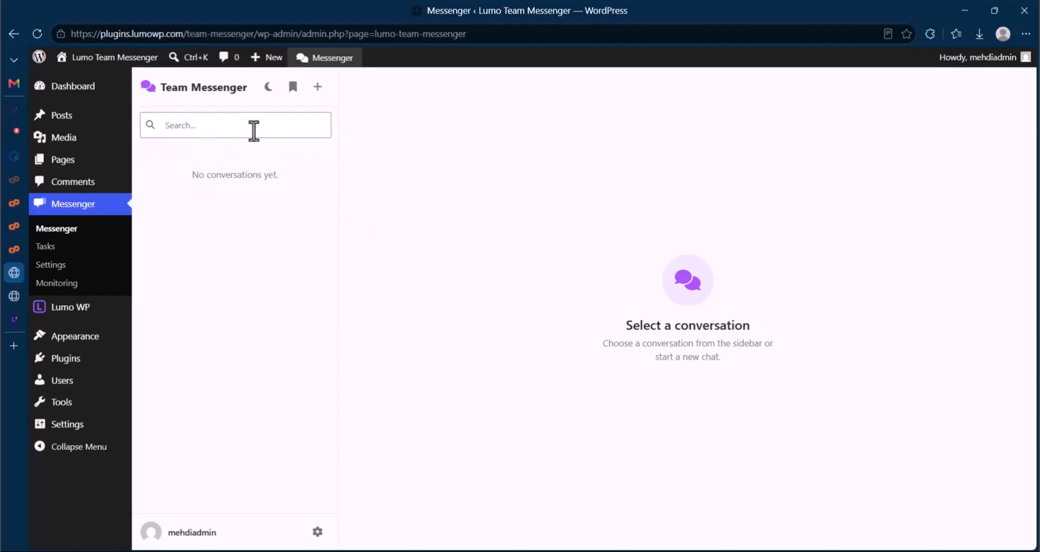
{"action": "left_click", "coordinate": [253, 130]}
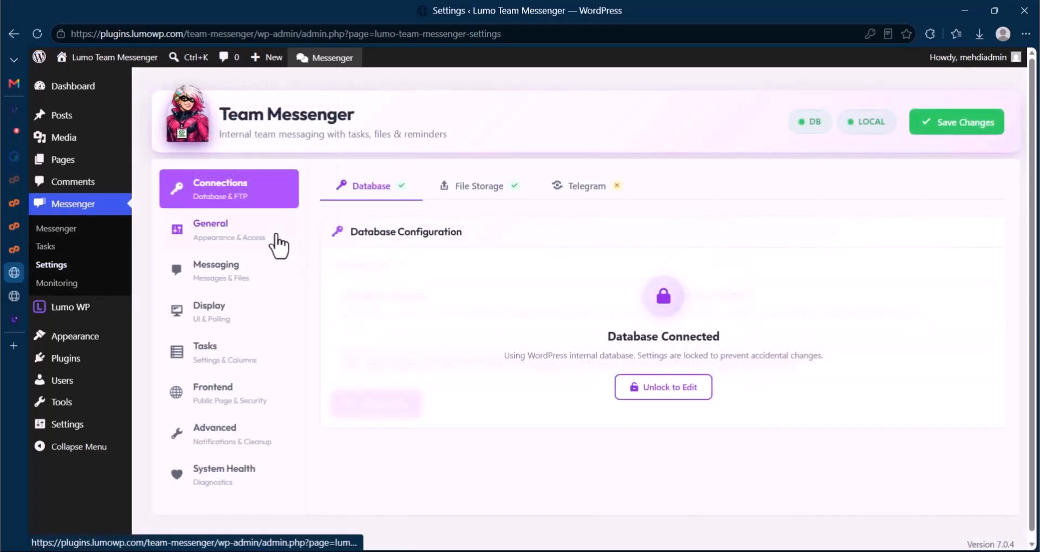
Step: In the plugin's General settings, change the messenger's primary color to blue
{"action": "left_click", "coordinate": [275, 241]}
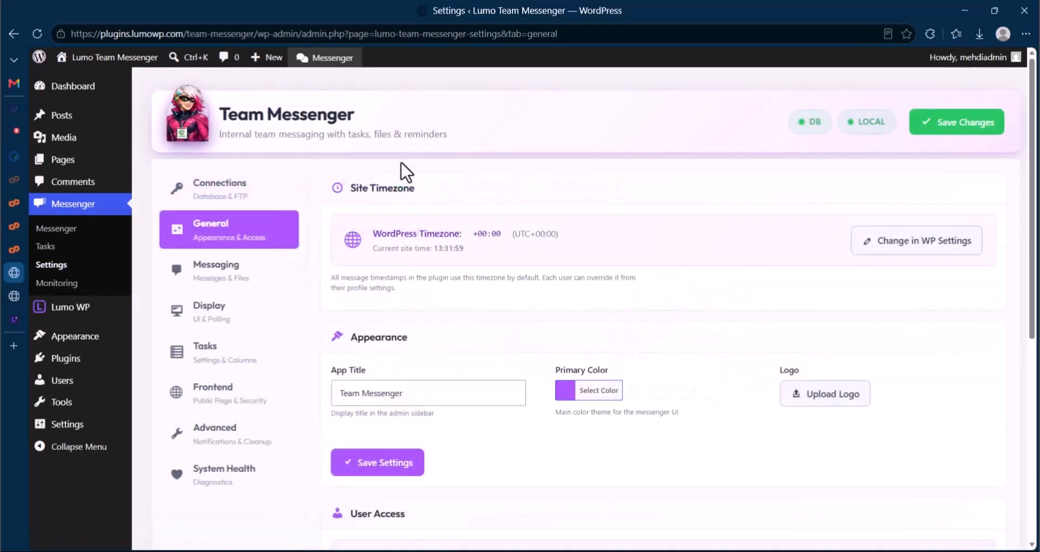
{"action": "scroll", "coordinate": [577, 304], "scroll_direction": "down", "scroll_amount": 2}
{"action": "left_click", "coordinate": [563, 325]}
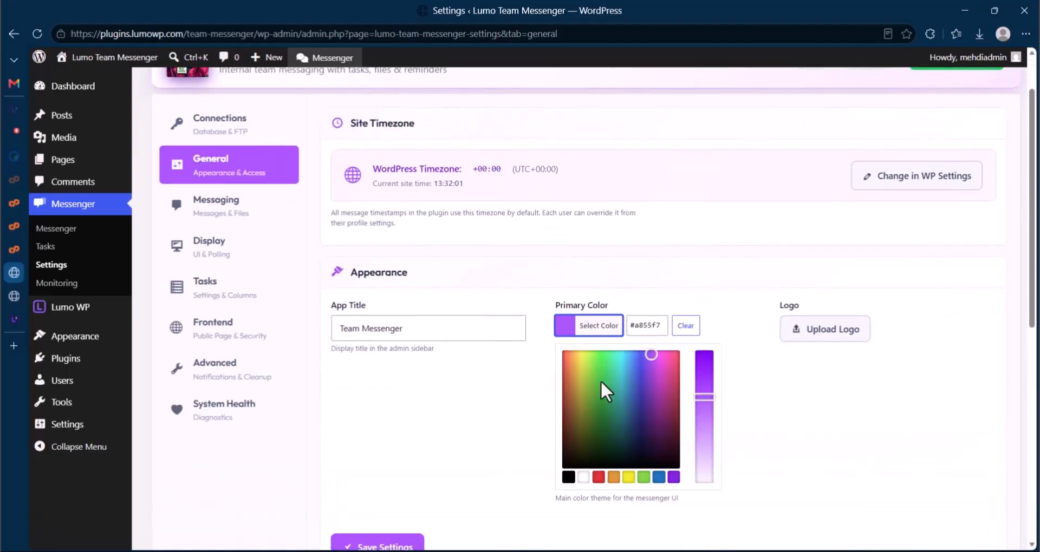
{"action": "left_click_drag", "start_coordinate": [603, 390], "coordinate": [565, 335]}
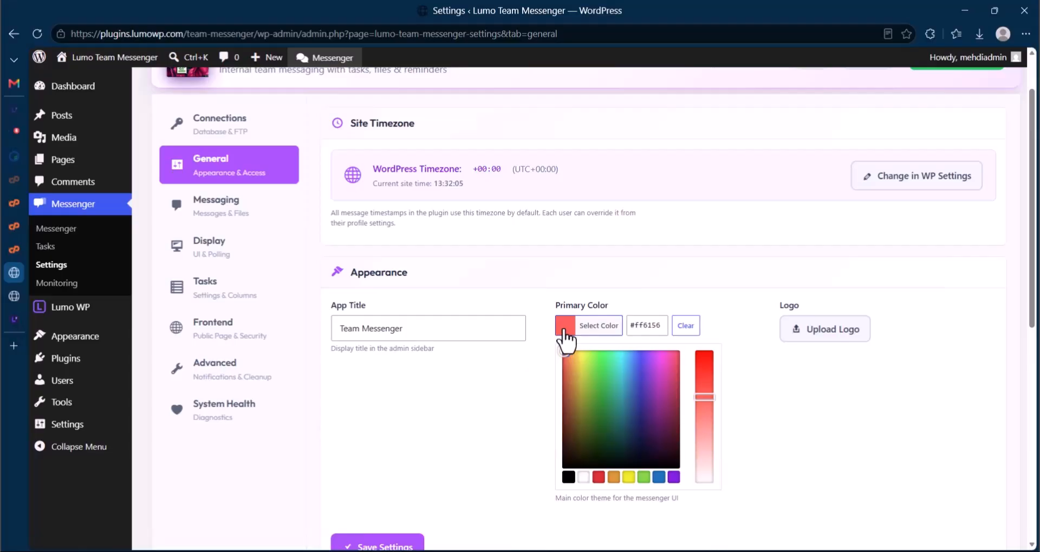
{"action": "left_click", "coordinate": [703, 353]}
{"action": "mouse_move", "coordinate": [630, 355]}
{"action": "left_mouse_down"}
{"action": "mouse_move", "coordinate": [650, 348]}
{"action": "mouse_move", "coordinate": [641, 347]}
{"action": "left_mouse_up"}
{"action": "left_click", "coordinate": [441, 418]}
Step: Set the app title to LUMOWP and save the appearance settings
{"action": "scroll", "coordinate": [467, 410], "scroll_direction": "down", "scroll_amount": 4}
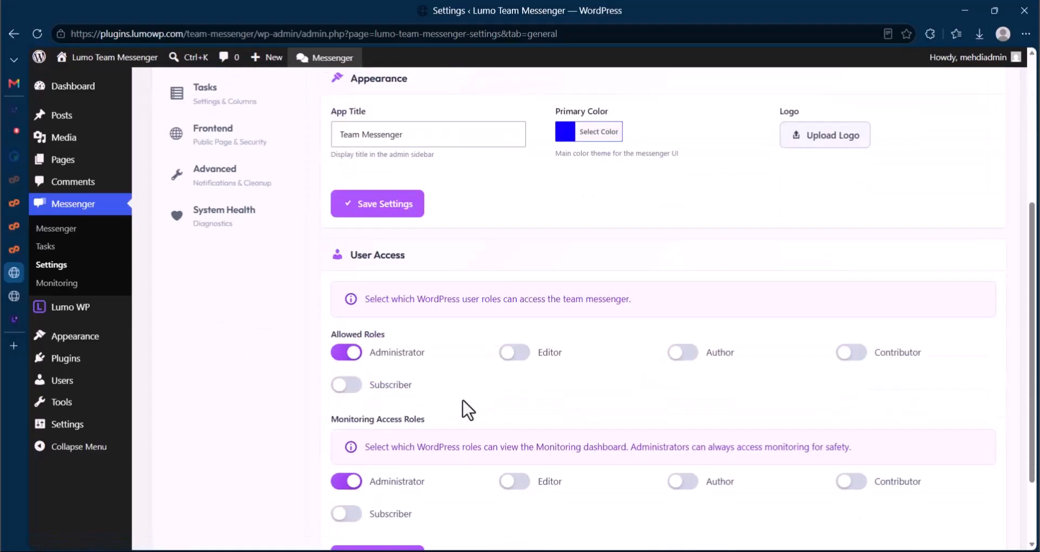
{"action": "scroll", "coordinate": [459, 223], "scroll_direction": "up", "scroll_amount": 4}
{"action": "triple_click", "coordinate": [427, 338]}
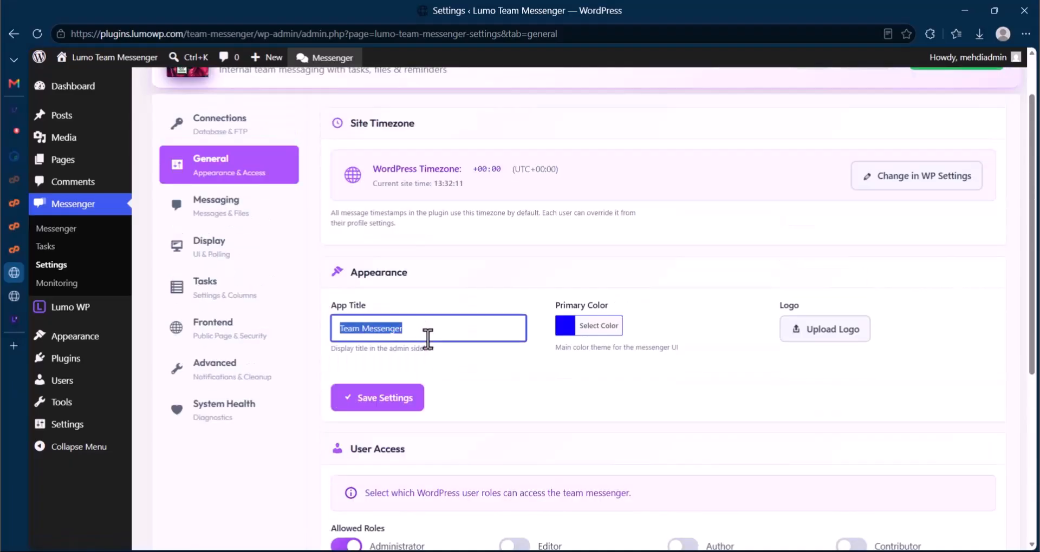
{"action": "type", "text": "LUMOWP"}
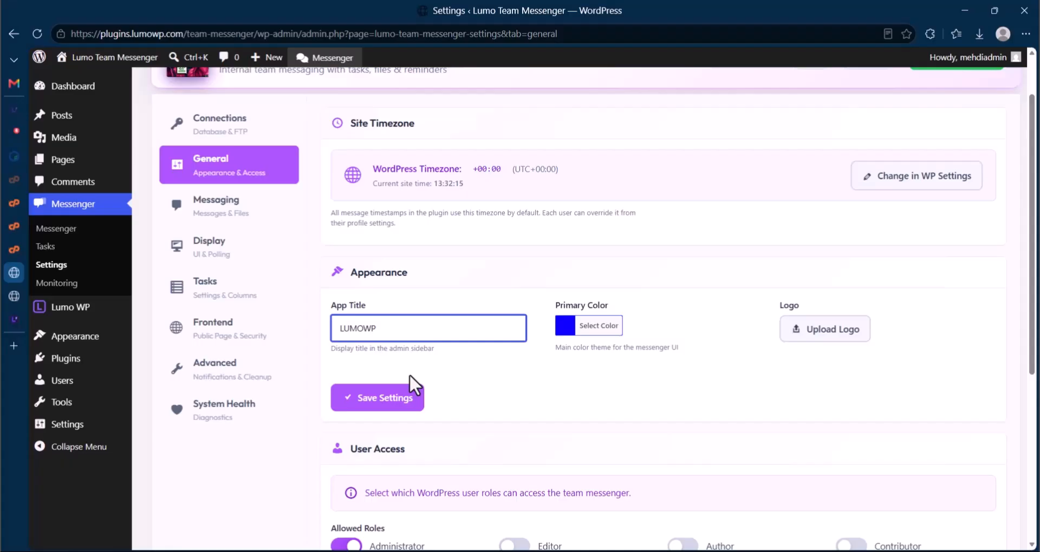
{"action": "left_click", "coordinate": [411, 387]}
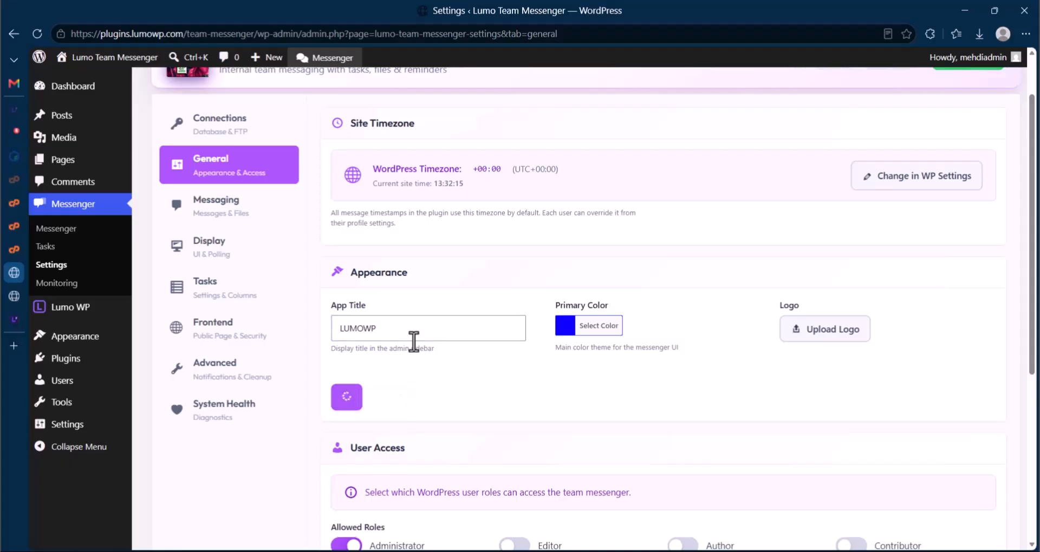
Step: Allow the Subscriber role to access the team messenger and save the user access settings
{"action": "scroll", "coordinate": [457, 325], "scroll_direction": "down", "scroll_amount": 2}
{"action": "scroll", "coordinate": [456, 304], "scroll_direction": "down", "scroll_amount": 1}
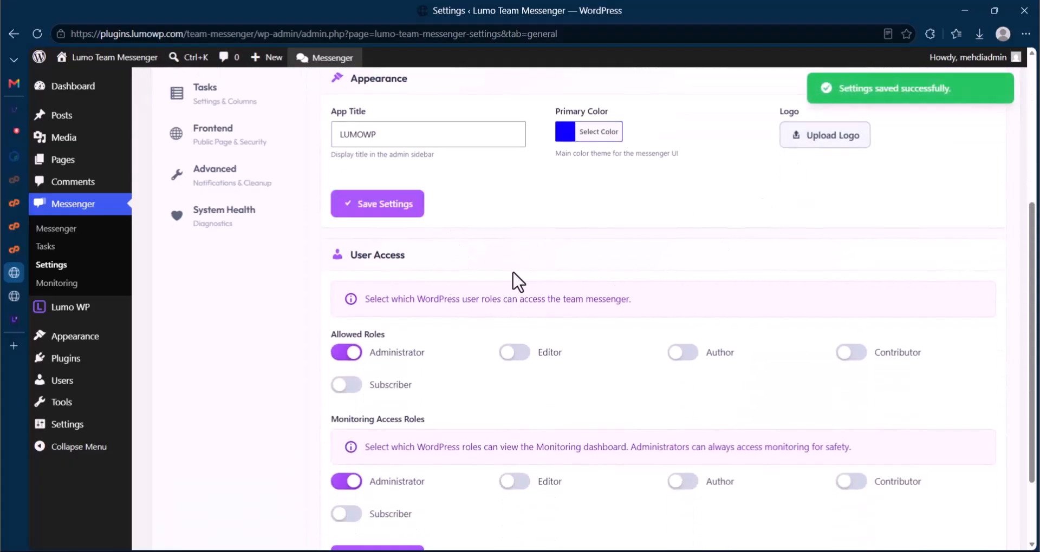
{"action": "triple_click", "coordinate": [425, 301]}
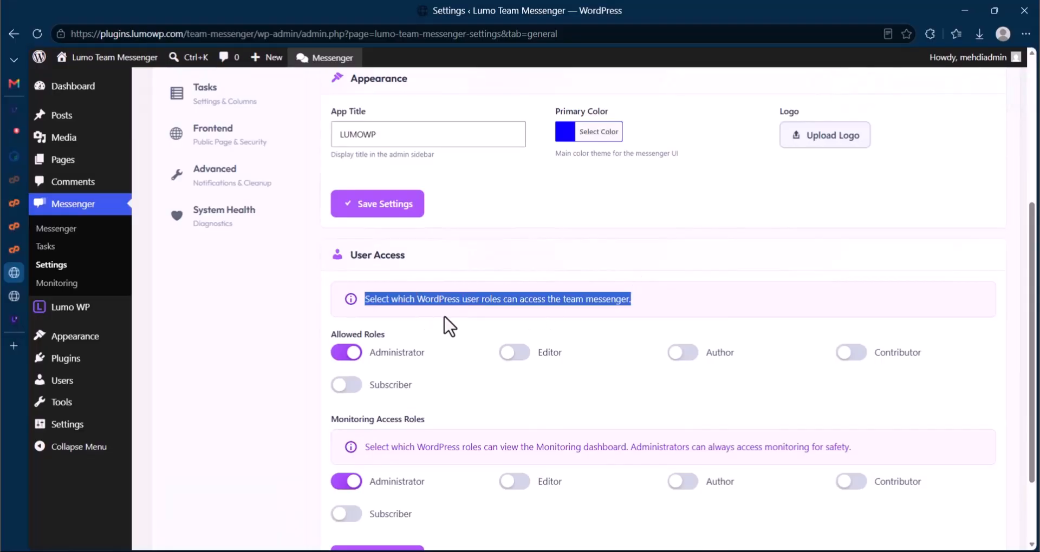
{"action": "left_click", "coordinate": [479, 338]}
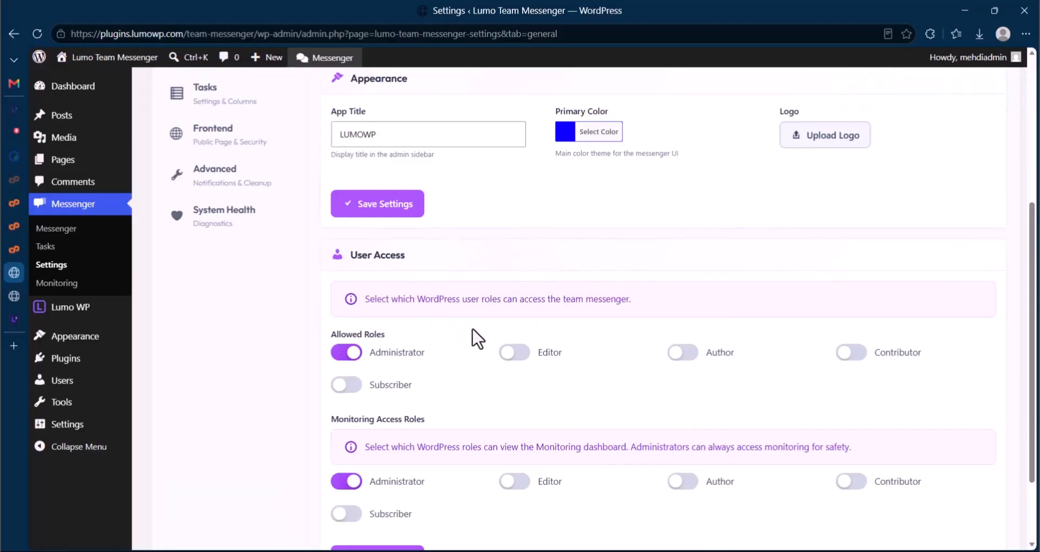
{"action": "left_click_drag", "start_coordinate": [564, 301], "coordinate": [655, 301]}
{"action": "scroll", "coordinate": [677, 287], "scroll_direction": "down", "scroll_amount": 1}
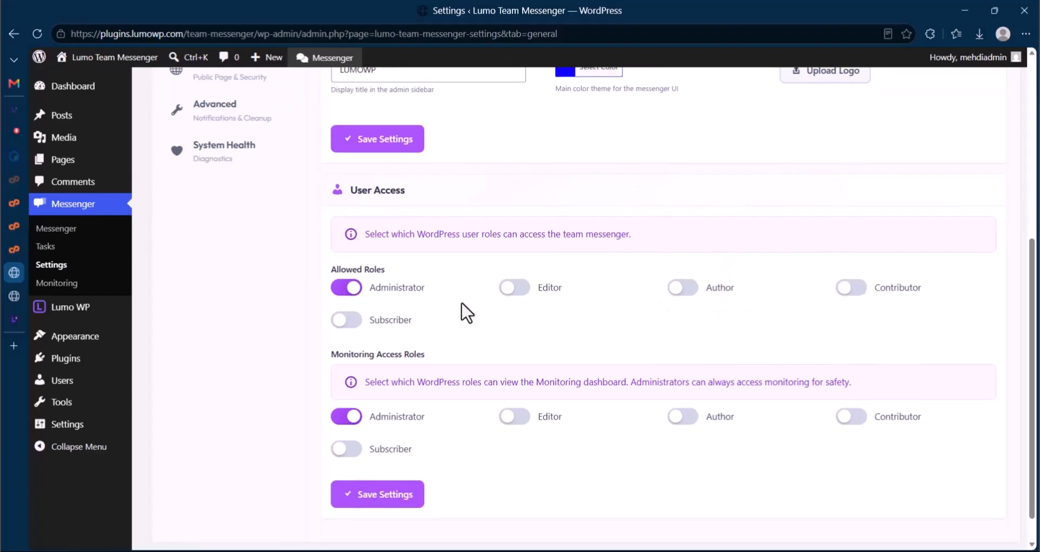
{"action": "left_click", "coordinate": [346, 320]}
{"action": "double_click", "coordinate": [414, 321]}
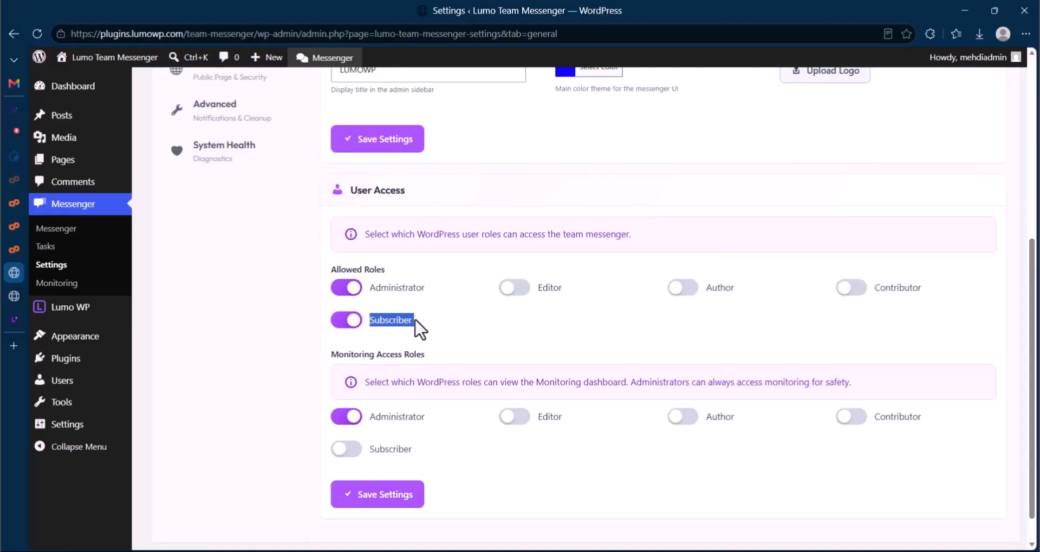
{"action": "left_click", "coordinate": [418, 328]}
{"action": "left_click", "coordinate": [360, 500]}
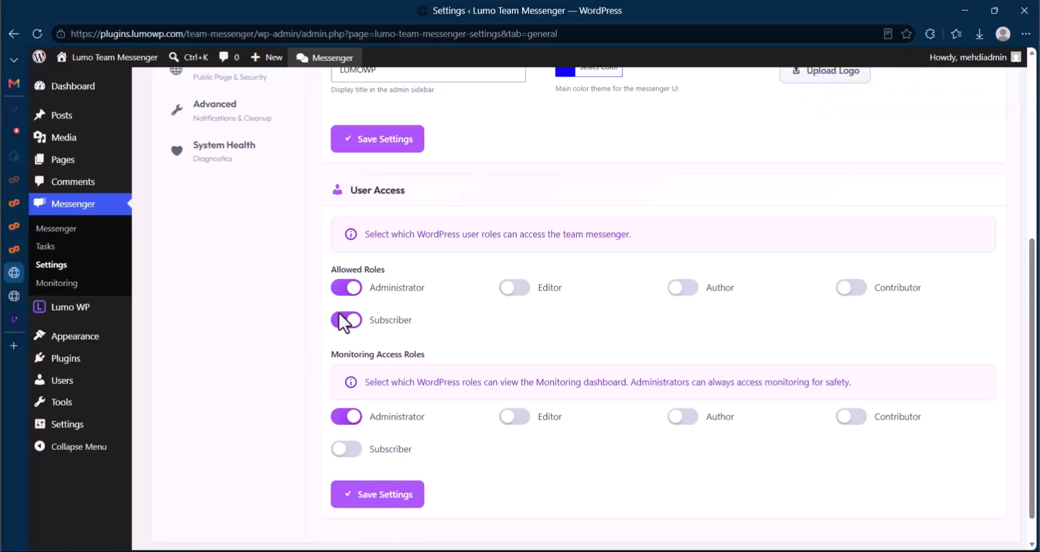
Step: Return to the Messenger page, search for the test user by the first letters of the name and start a chat
{"action": "left_click", "coordinate": [92, 230]}
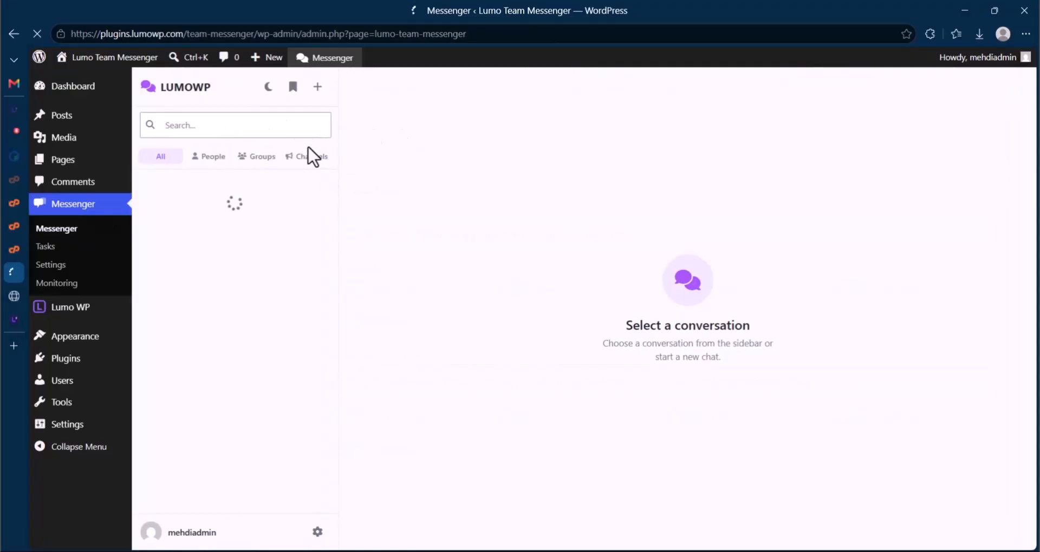
{"action": "left_click", "coordinate": [295, 129]}
{"action": "type", "text": "JO"}
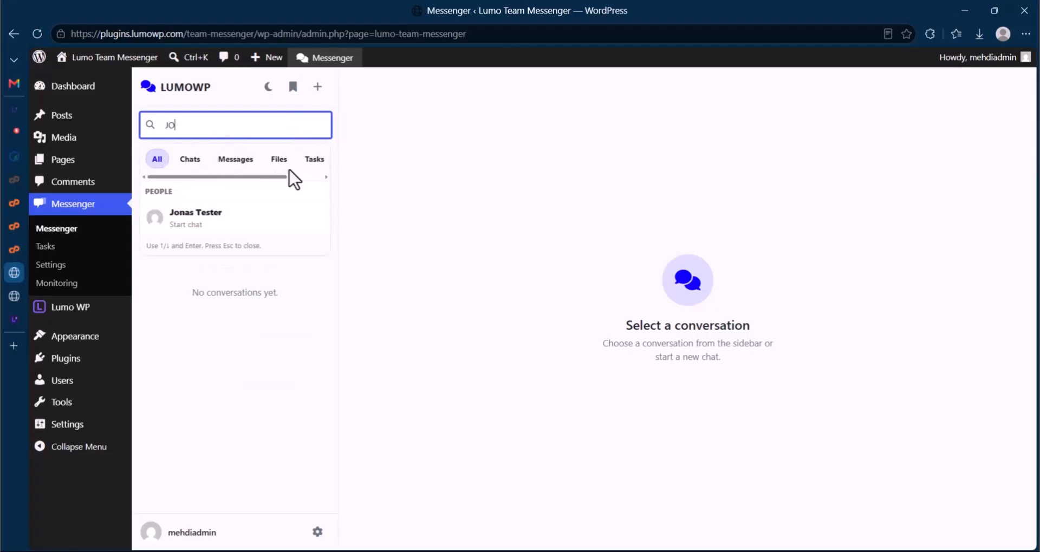
{"action": "left_click", "coordinate": [227, 232]}
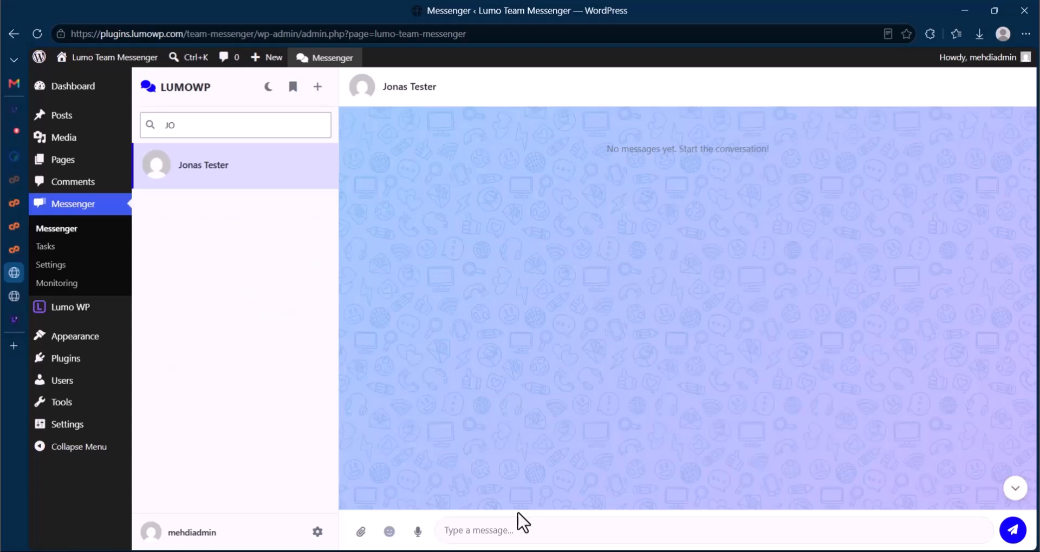
Step: Send the message "HELLO." to the test user in the open chat
{"action": "left_click", "coordinate": [529, 530]}
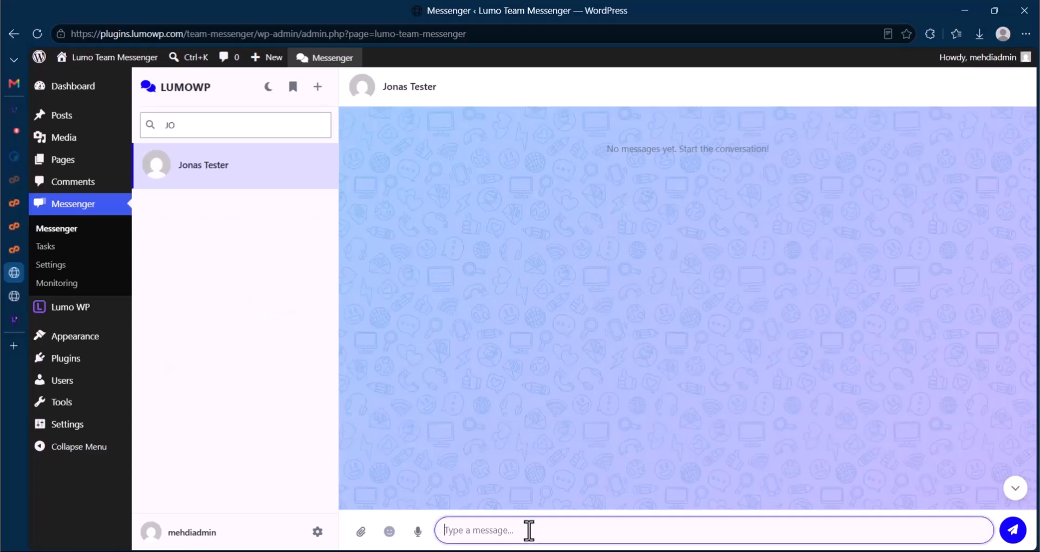
{"action": "type", "text": "HELLO."}
{"action": "key", "text": "Return"}
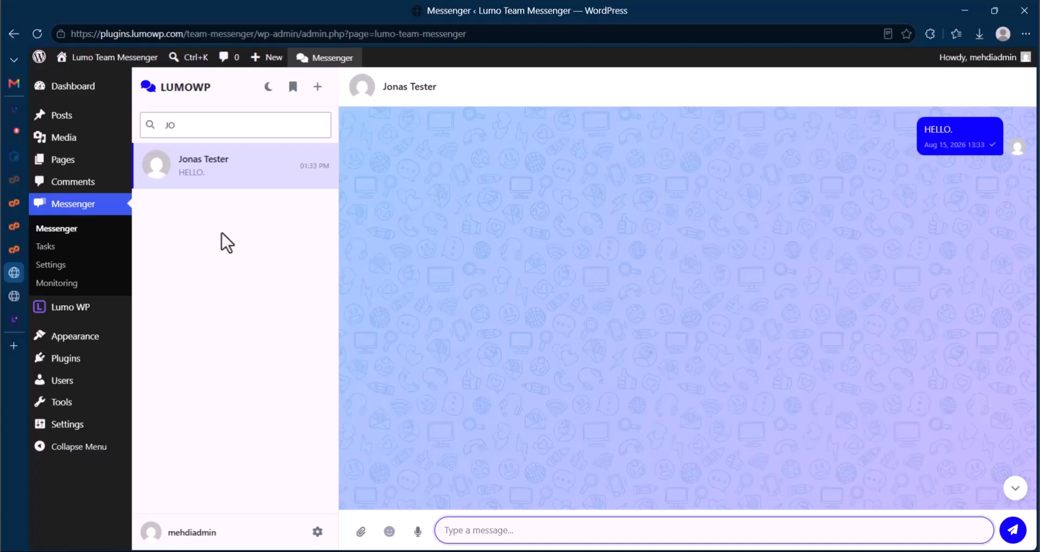
Step: Go to the messenger's Tasks page and examine the board's status columns and the shared boards area
{"action": "left_click", "coordinate": [63, 248]}
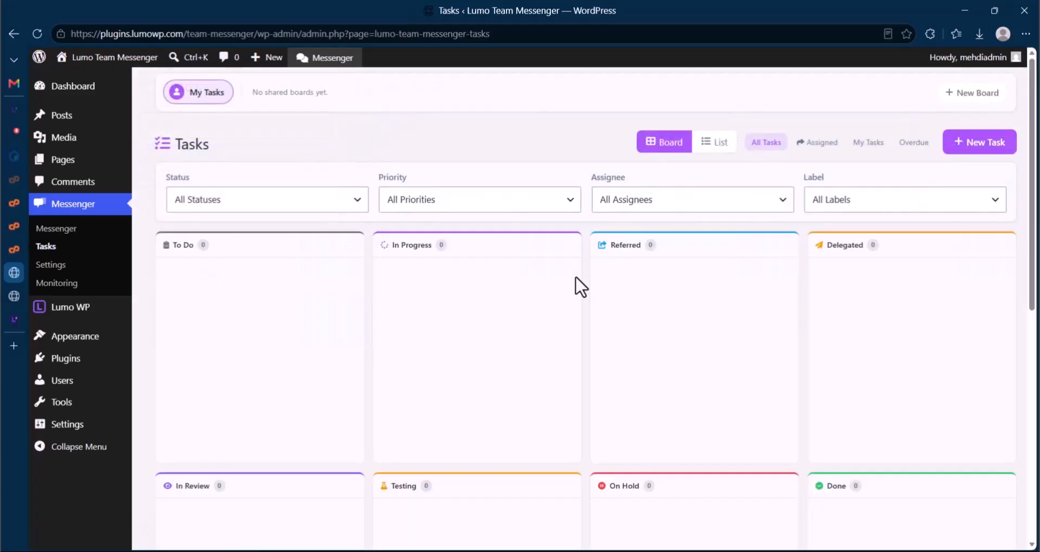
{"action": "scroll", "coordinate": [576, 286], "scroll_direction": "down", "scroll_amount": 3}
{"action": "scroll", "coordinate": [576, 287], "scroll_direction": "up", "scroll_amount": 3}
{"action": "triple_click", "coordinate": [336, 93]}
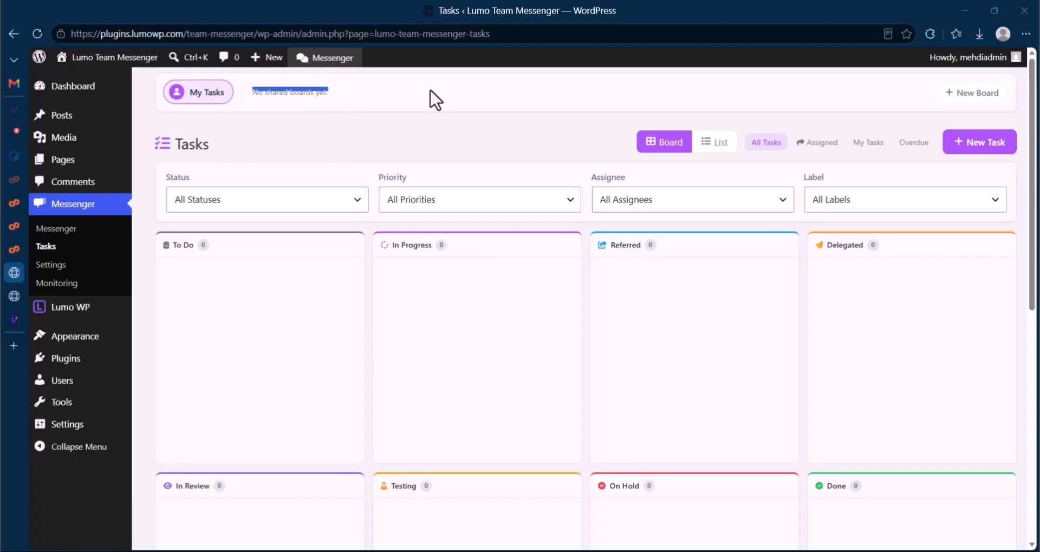
Step: Create a shared board named "UI DESIGN" with the first three listed test members as collaborators and save it
{"action": "left_click", "coordinate": [972, 100]}
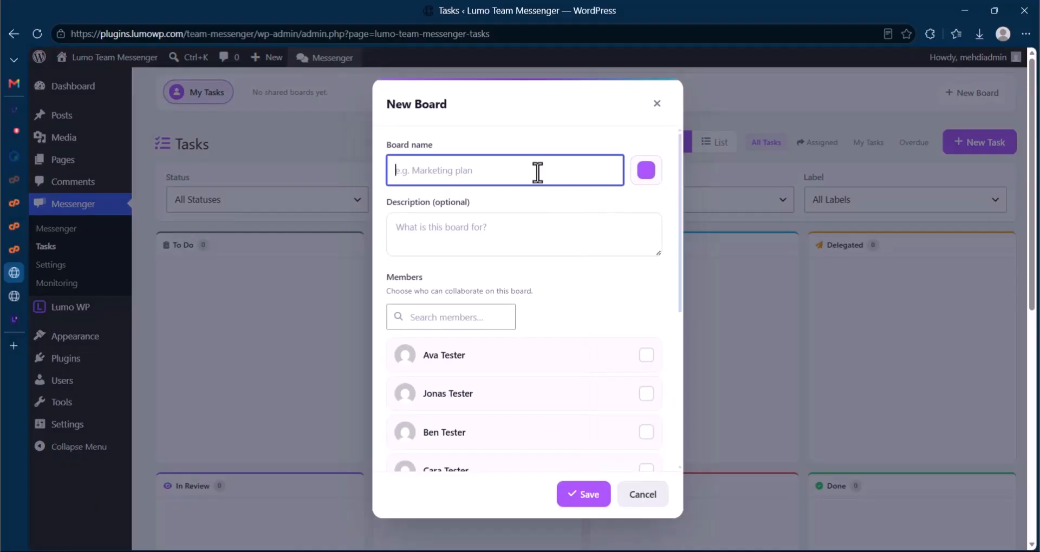
{"action": "type", "text": "UI DESIGN"}
{"action": "left_click", "coordinate": [643, 356]}
{"action": "left_click", "coordinate": [630, 394]}
{"action": "left_click", "coordinate": [627, 428]}
{"action": "left_click", "coordinate": [592, 497]}
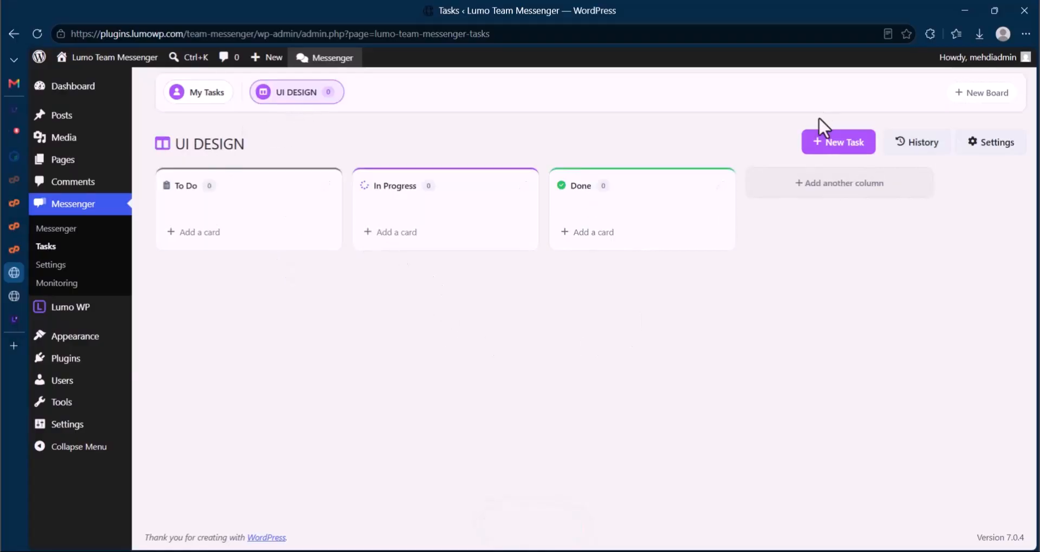
Step: Start a new task on the UI DESIGN board titled "DESIGN FOR SHOPPING WEBSITE"
{"action": "left_click", "coordinate": [826, 140]}
{"action": "left_click", "coordinate": [226, 146]}
{"action": "type", "text": "D"}
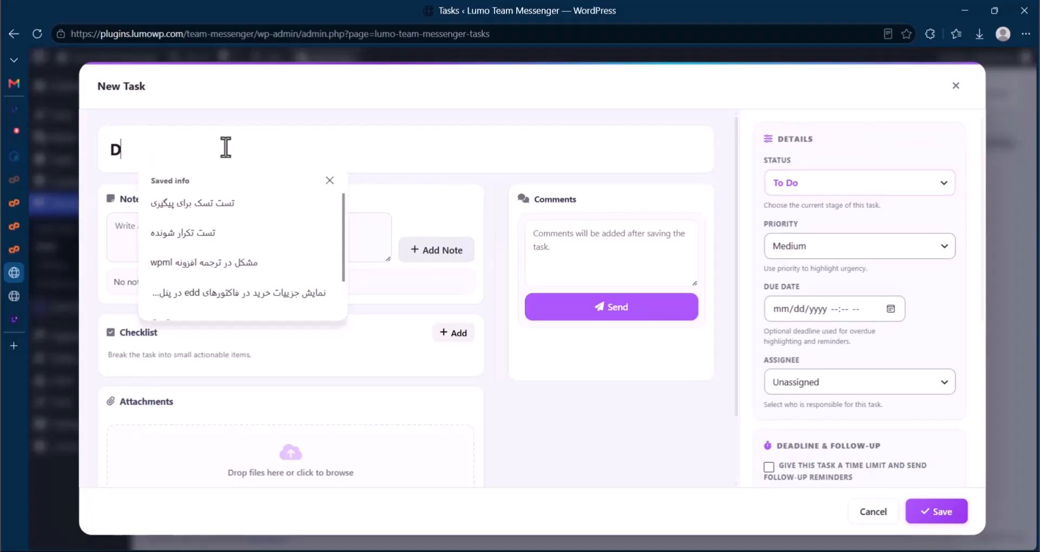
{"action": "type", "text": "ESIGN FOR SHOP"}
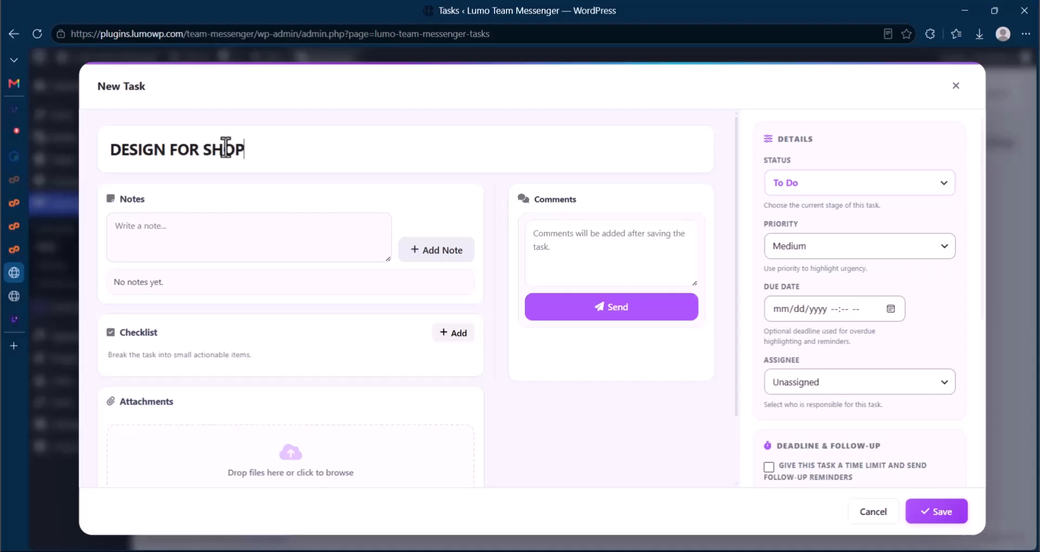
{"action": "type", "text": "WEBSITE"}
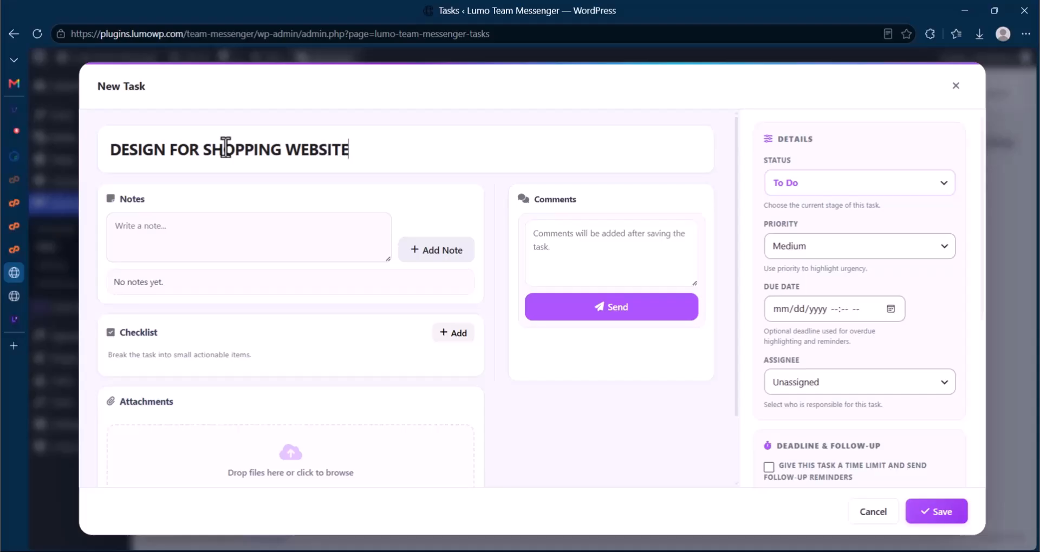
Step: Add the note "THIS IS TEST" to the new task and look over its comments, checklist and attachments sections
{"action": "left_click", "coordinate": [255, 236]}
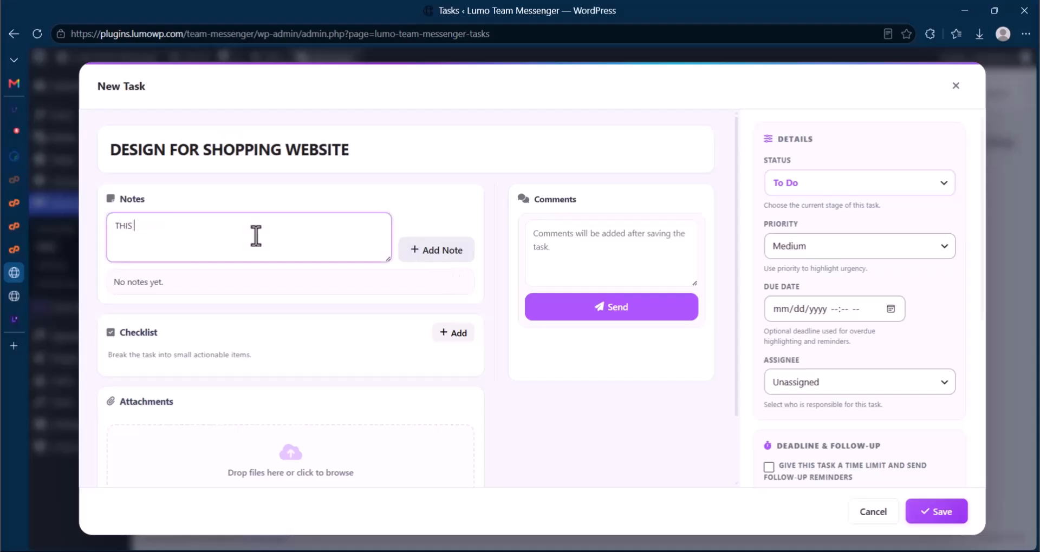
{"action": "left_click", "coordinate": [452, 259]}
{"action": "left_click", "coordinate": [604, 251]}
{"action": "scroll", "coordinate": [341, 358], "scroll_direction": "down", "scroll_amount": 3}
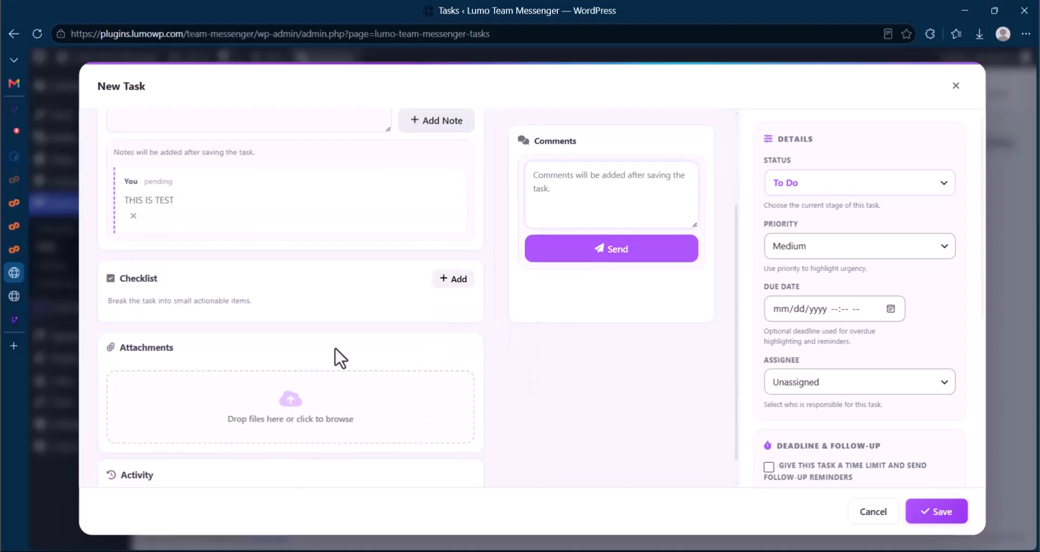
{"action": "scroll", "coordinate": [737, 319], "scroll_direction": "up", "scroll_amount": 3}
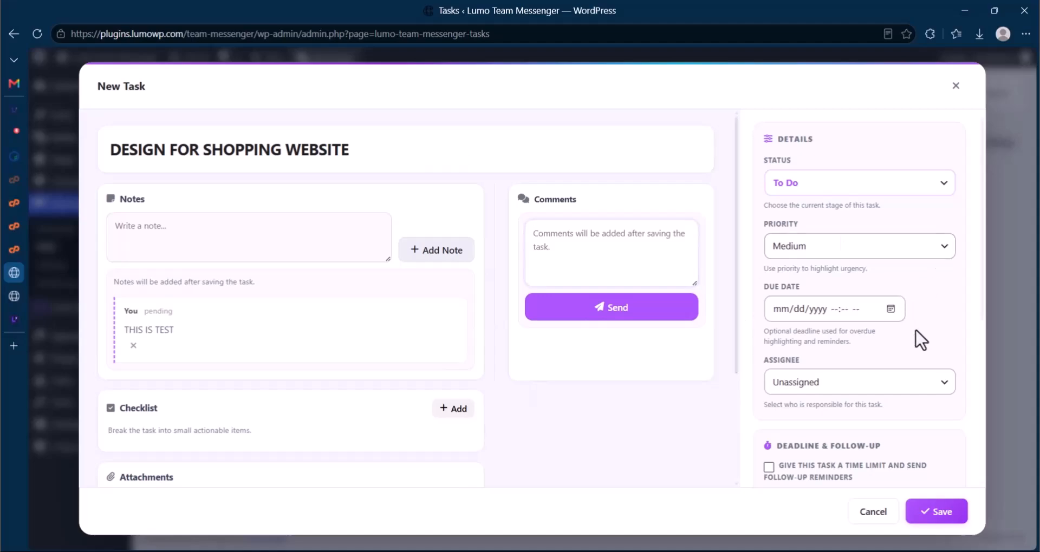
Step: Set the task's due date to 08/18/2026 05:04 PM
{"action": "left_click", "coordinate": [843, 309]}
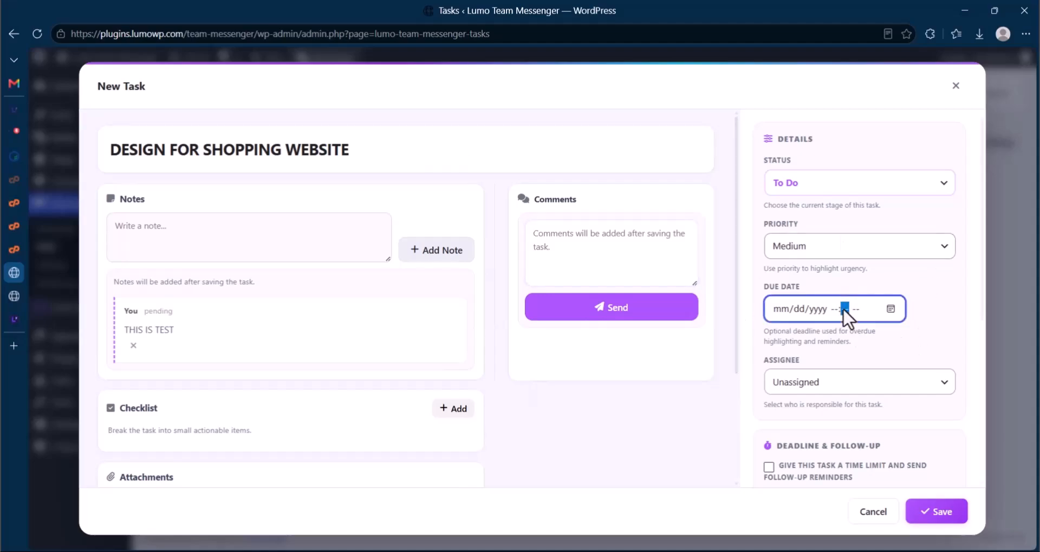
{"action": "left_click", "coordinate": [945, 320]}
{"action": "left_click", "coordinate": [890, 309]}
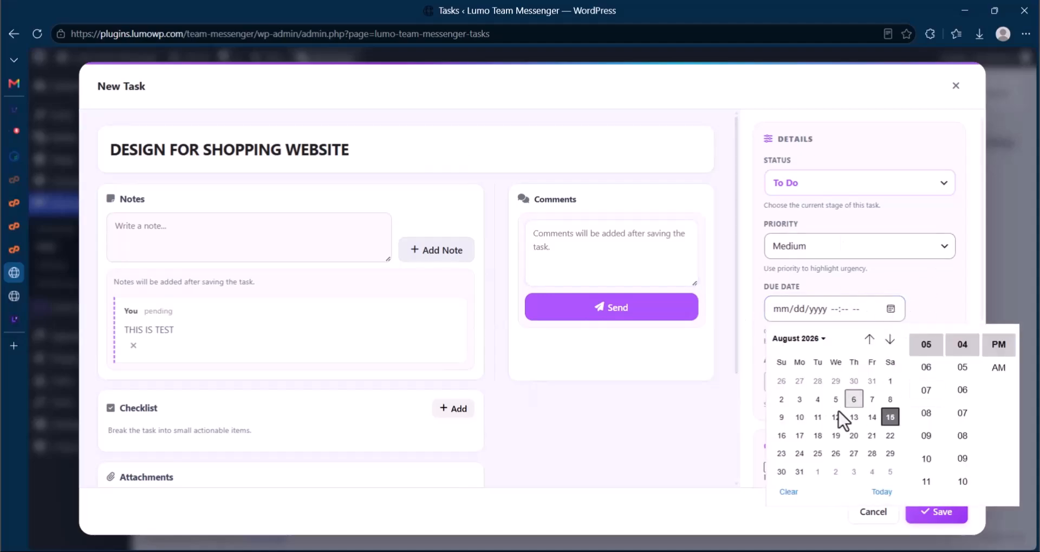
{"action": "left_click", "coordinate": [818, 437]}
{"action": "left_click", "coordinate": [926, 314]}
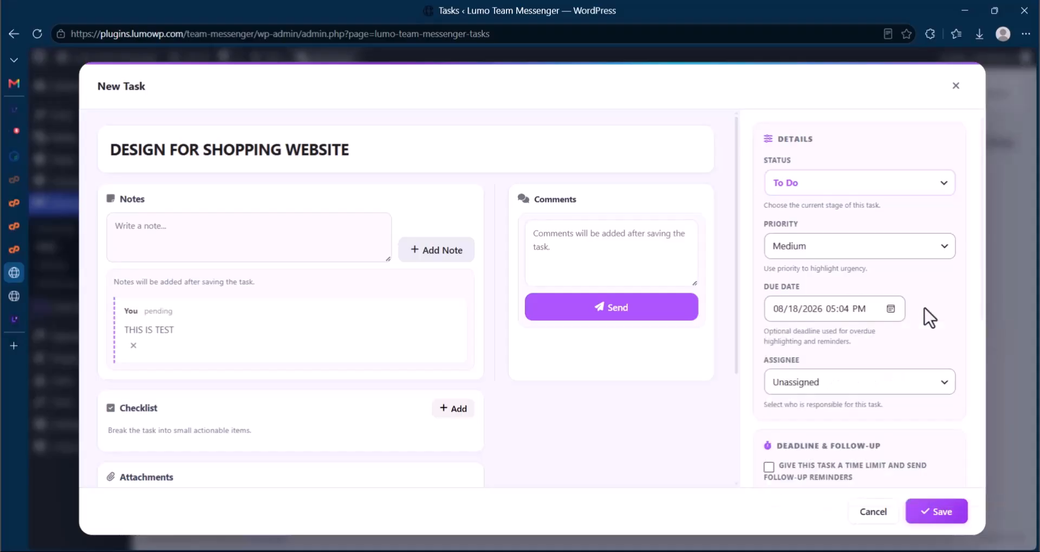
Step: Assign the task to the third listed test member, look over the label, reminder and recurring options, and save the task
{"action": "scroll", "coordinate": [926, 319], "scroll_direction": "down", "scroll_amount": 3}
{"action": "left_click", "coordinate": [836, 263]}
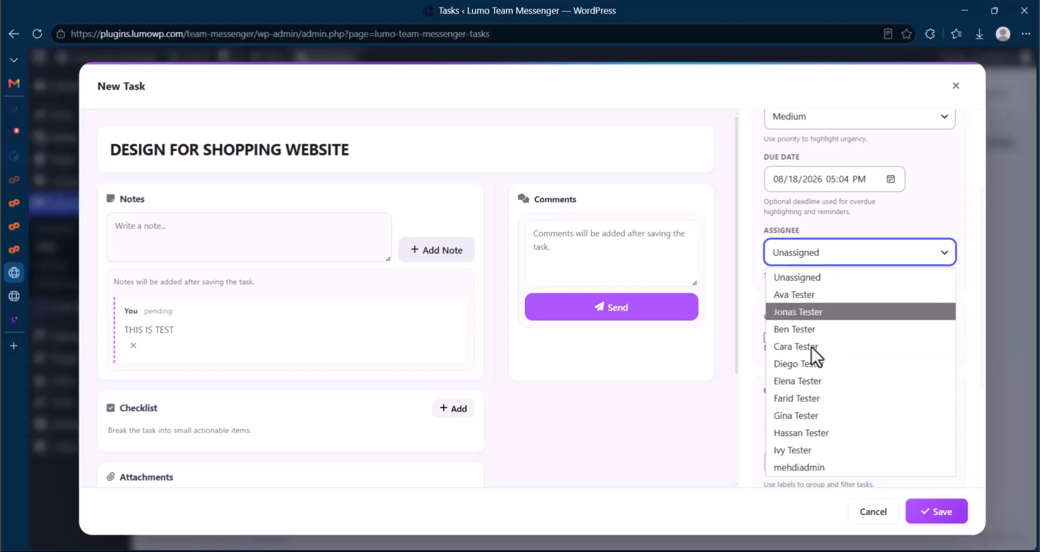
{"action": "left_click", "coordinate": [809, 331]}
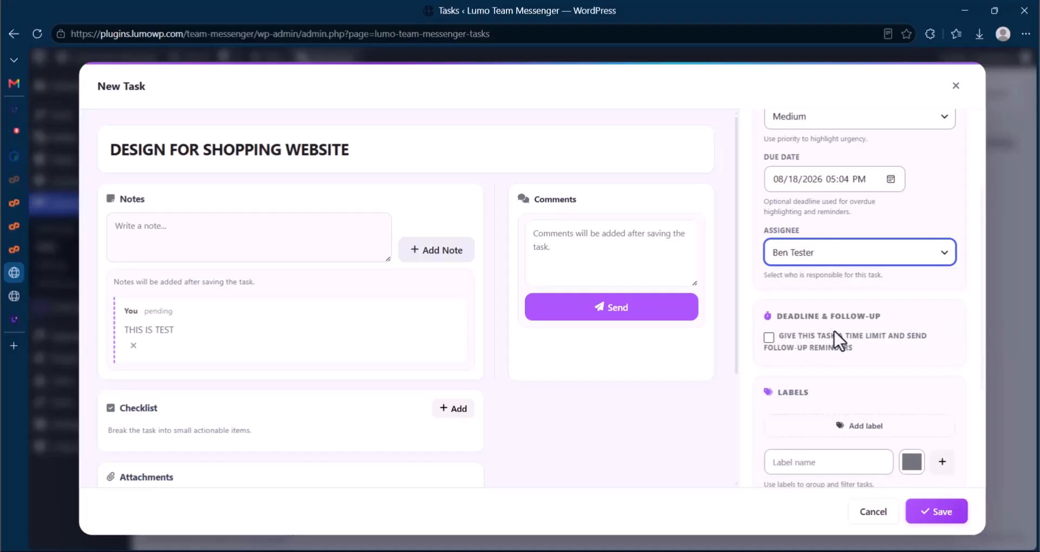
{"action": "scroll", "coordinate": [812, 352], "scroll_direction": "down", "scroll_amount": 3}
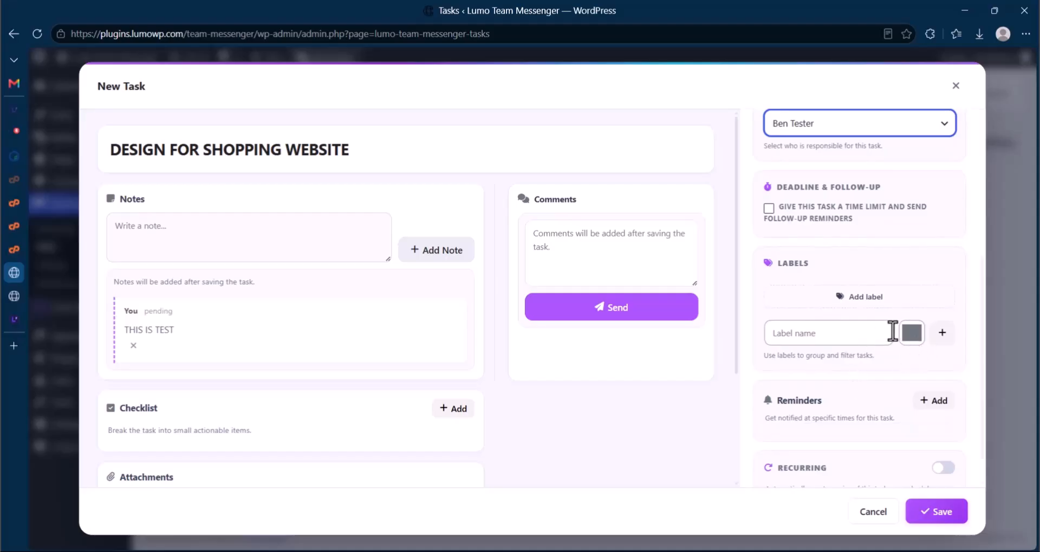
{"action": "scroll", "coordinate": [894, 332], "scroll_direction": "down", "scroll_amount": 1}
{"action": "left_click", "coordinate": [855, 297]}
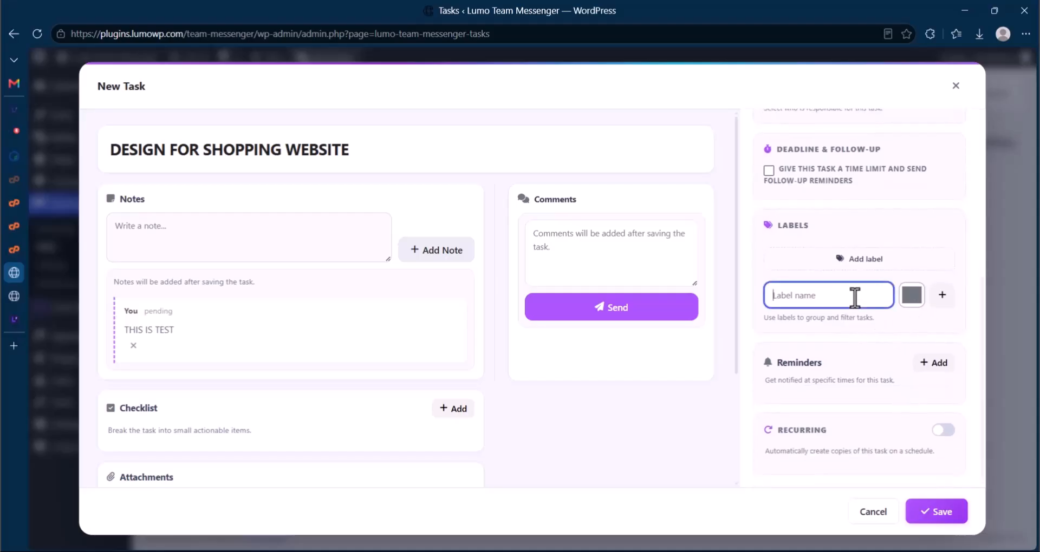
{"action": "left_click", "coordinate": [941, 299]}
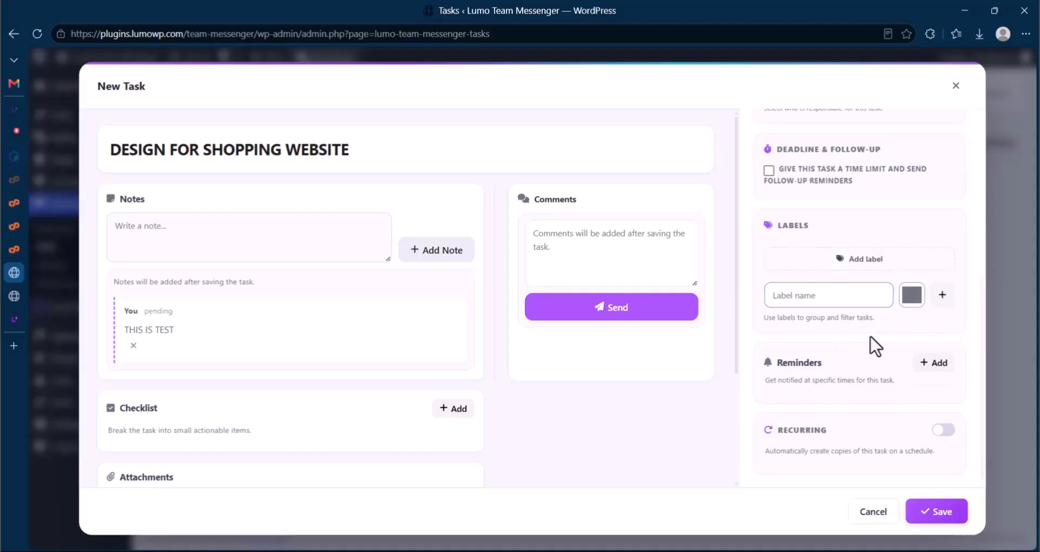
{"action": "left_click", "coordinate": [943, 509]}
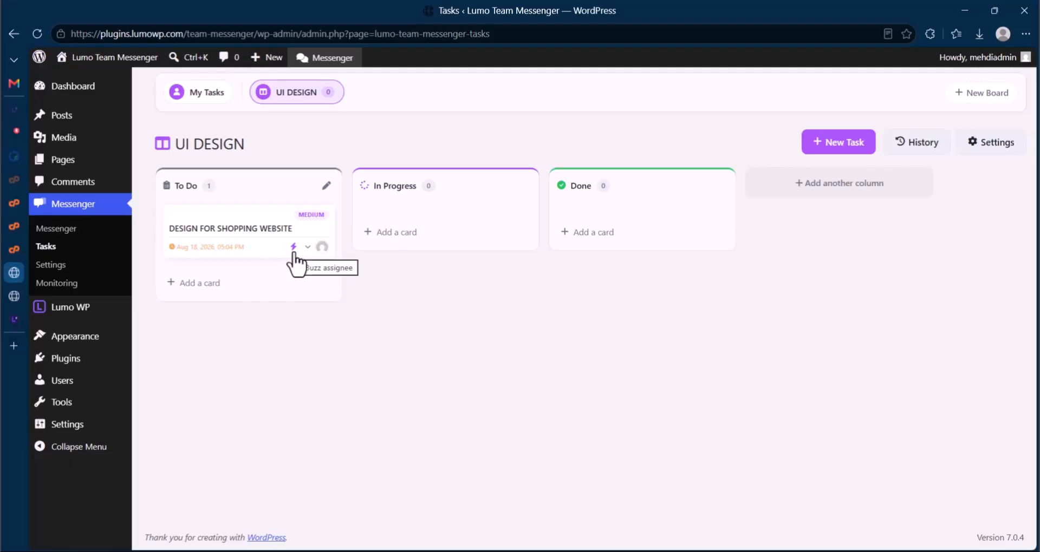
Step: Move the DESIGN FOR SHOPPING WEBSITE card from To Do to In Progress and on to the Done column
{"action": "left_click_drag", "start_coordinate": [299, 239], "coordinate": [446, 206]}
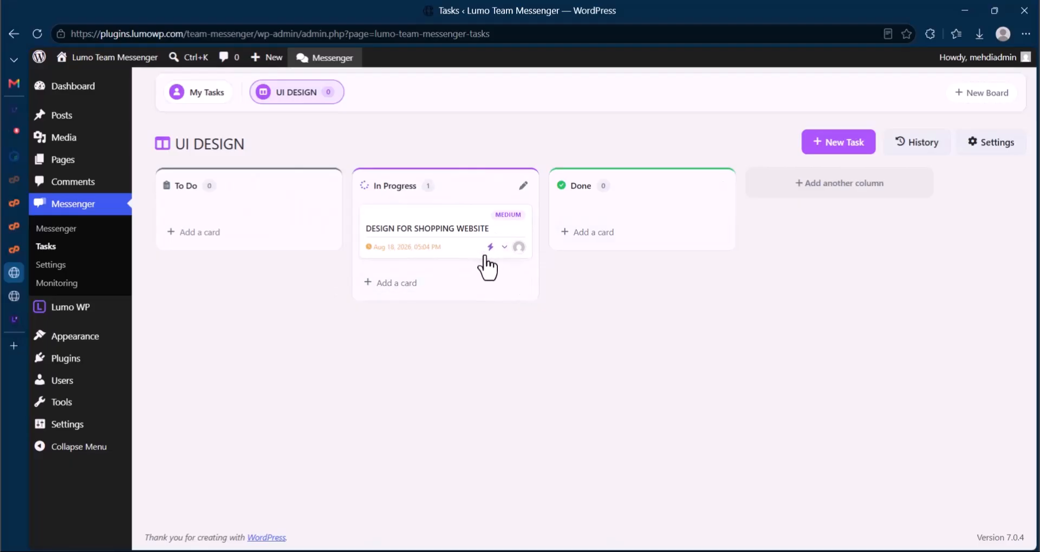
{"action": "left_click_drag", "start_coordinate": [464, 224], "coordinate": [580, 214]}
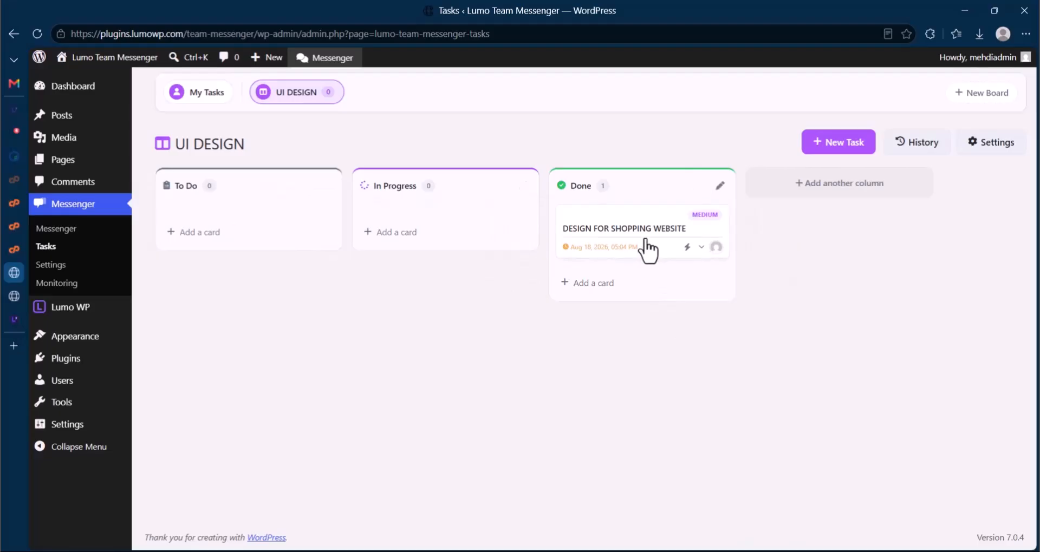
Step: Return to the Messenger page's group conversations and start a new group chat named "DESIGN GROUP"
{"action": "left_click", "coordinate": [60, 229]}
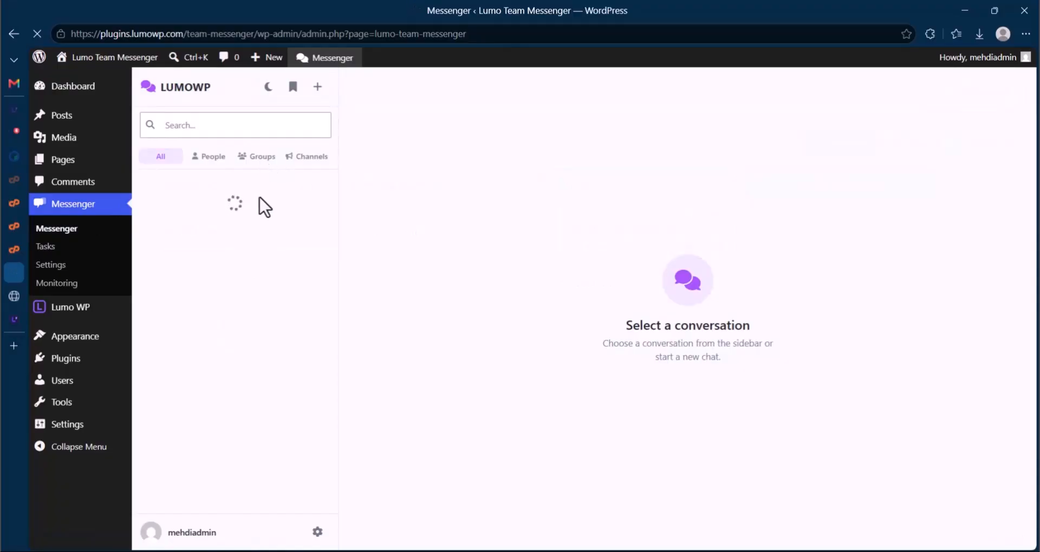
{"action": "left_click", "coordinate": [263, 162]}
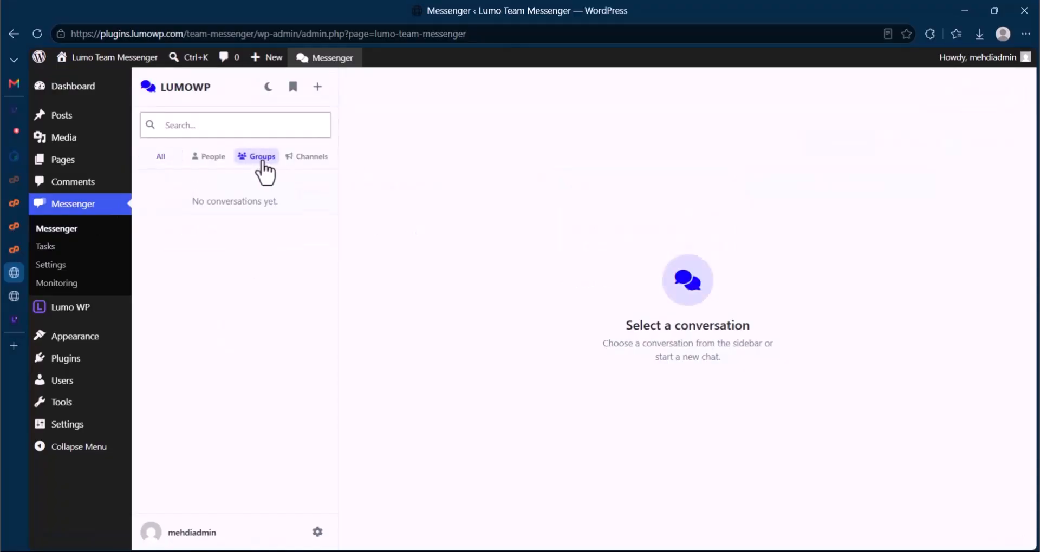
{"action": "left_click", "coordinate": [320, 88]}
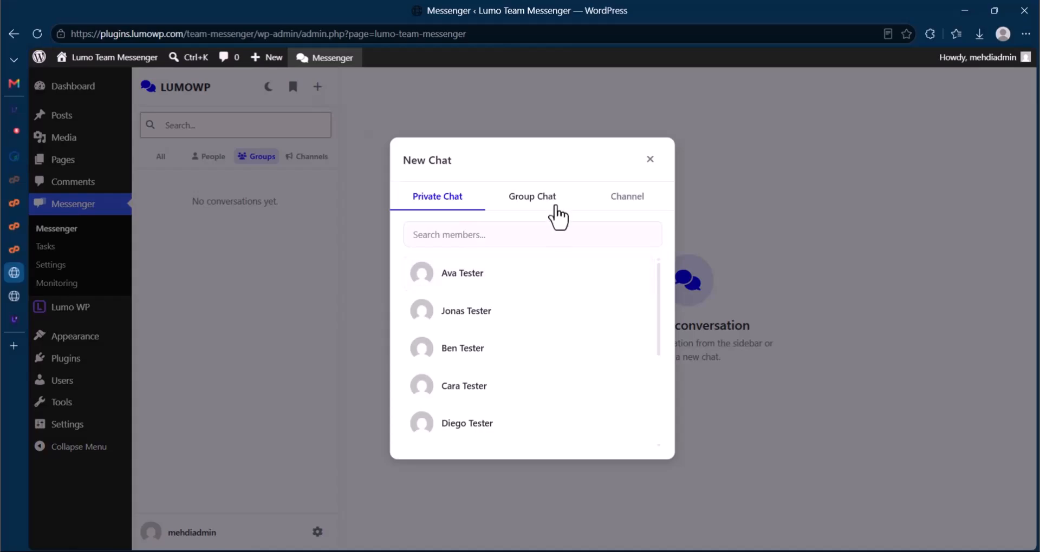
{"action": "left_click", "coordinate": [553, 203]}
{"action": "left_click", "coordinate": [534, 209]}
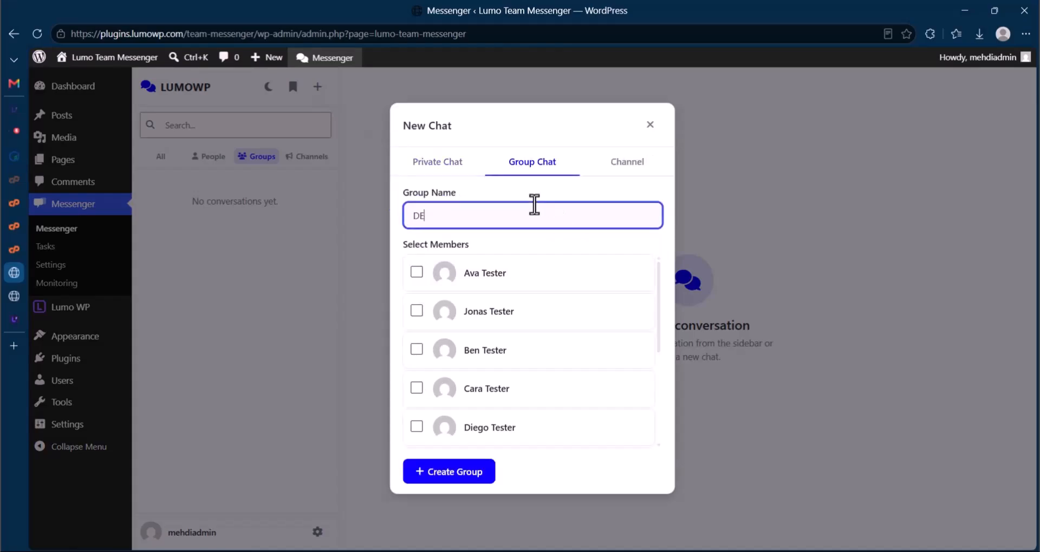
{"action": "type", "text": "DESIGN GROUP"}
Step: Select the second to fifth listed test members for the group chat and create the group
{"action": "left_click", "coordinate": [518, 342]}
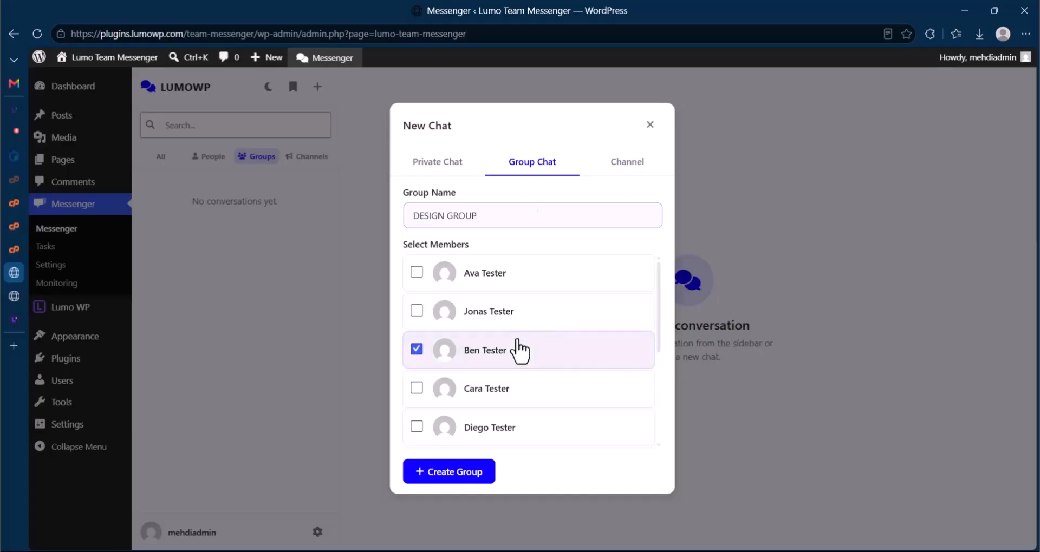
{"action": "left_click", "coordinate": [512, 352]}
{"action": "left_click", "coordinate": [499, 389]}
{"action": "left_click", "coordinate": [501, 429]}
{"action": "left_click", "coordinate": [505, 358]}
{"action": "left_click", "coordinate": [510, 325]}
{"action": "left_click", "coordinate": [469, 471]}
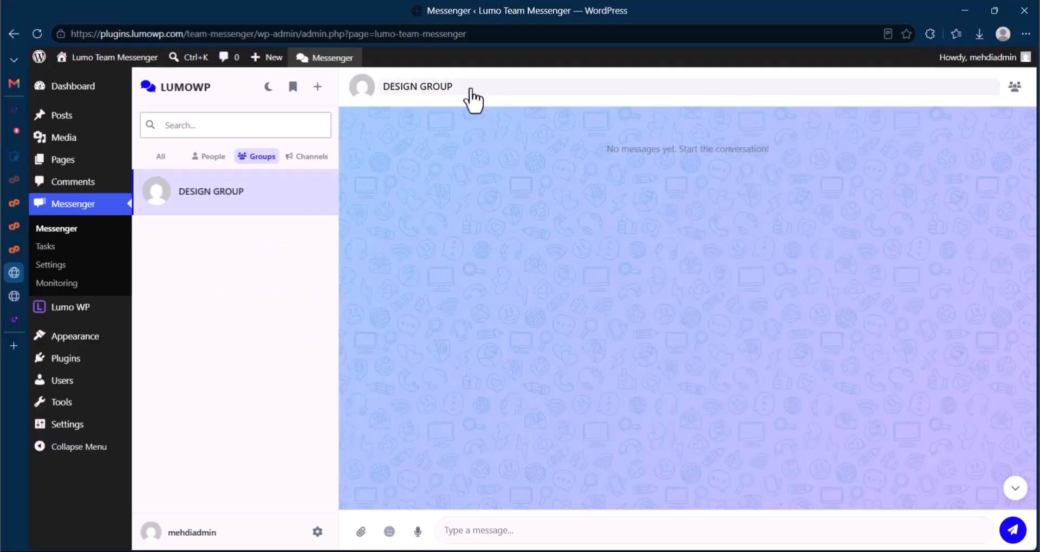
Step: View the DESIGN GROUP's shared media, checking its files, links, videos and photos, and return to the chat
{"action": "left_click", "coordinate": [449, 93]}
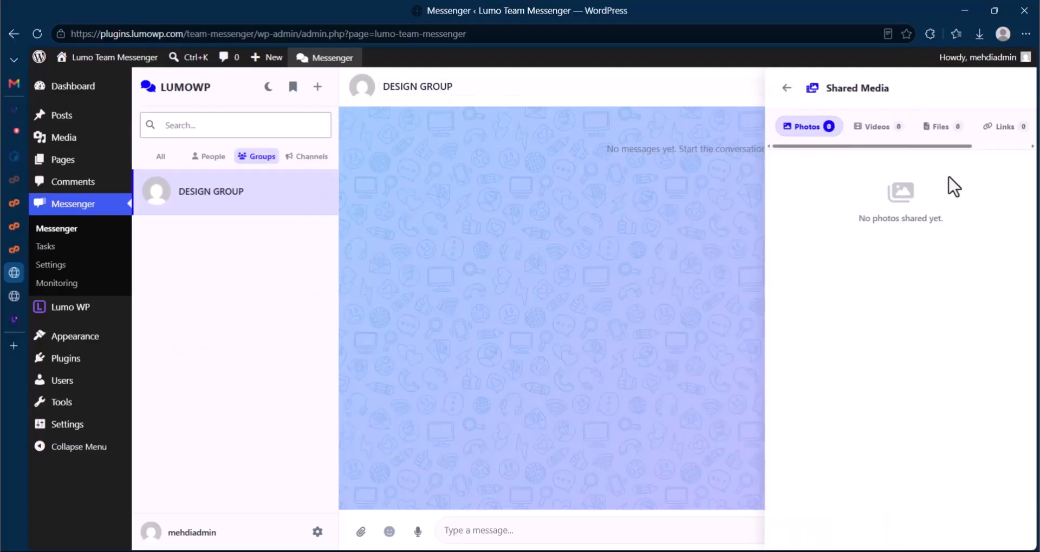
{"action": "left_click", "coordinate": [936, 130]}
{"action": "left_click", "coordinate": [999, 130]}
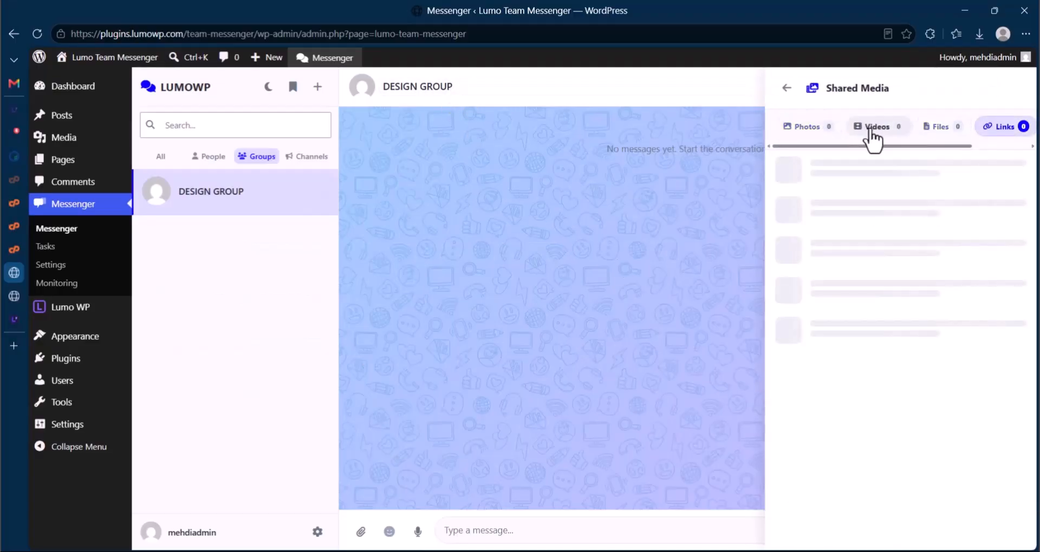
{"action": "left_click", "coordinate": [853, 130]}
{"action": "left_click", "coordinate": [807, 128]}
{"action": "left_click", "coordinate": [786, 89]}
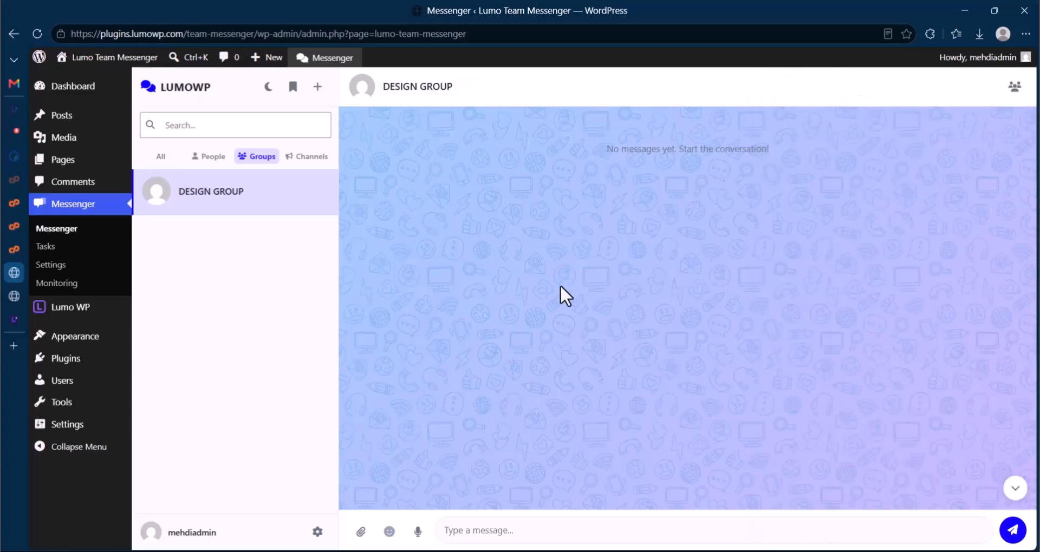
Step: Review the DESIGN GROUP's settings, including its profile, member list and admin or removal options, and close them without changes
{"action": "left_click", "coordinate": [1015, 91]}
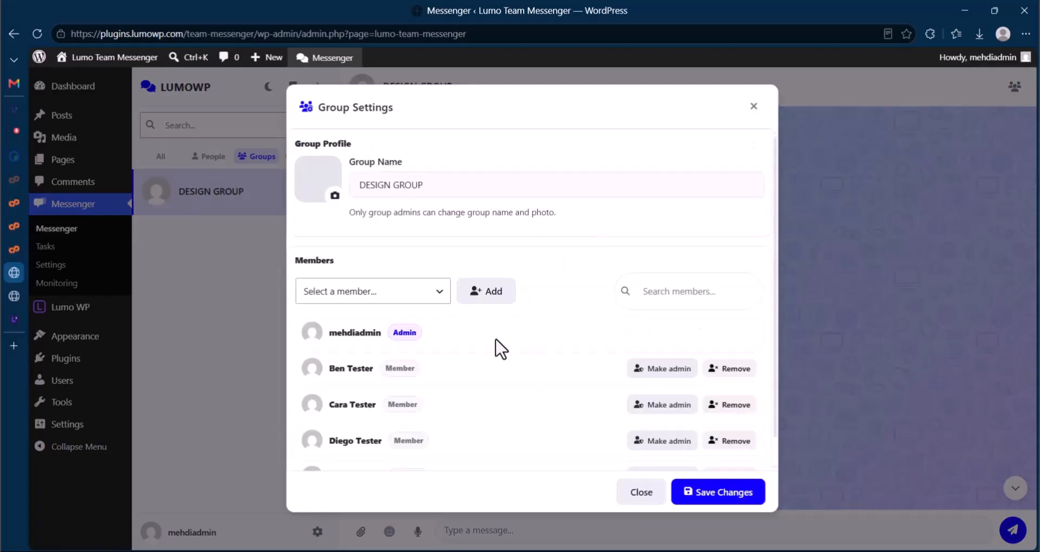
{"action": "scroll", "coordinate": [690, 401], "scroll_direction": "down", "scroll_amount": 1}
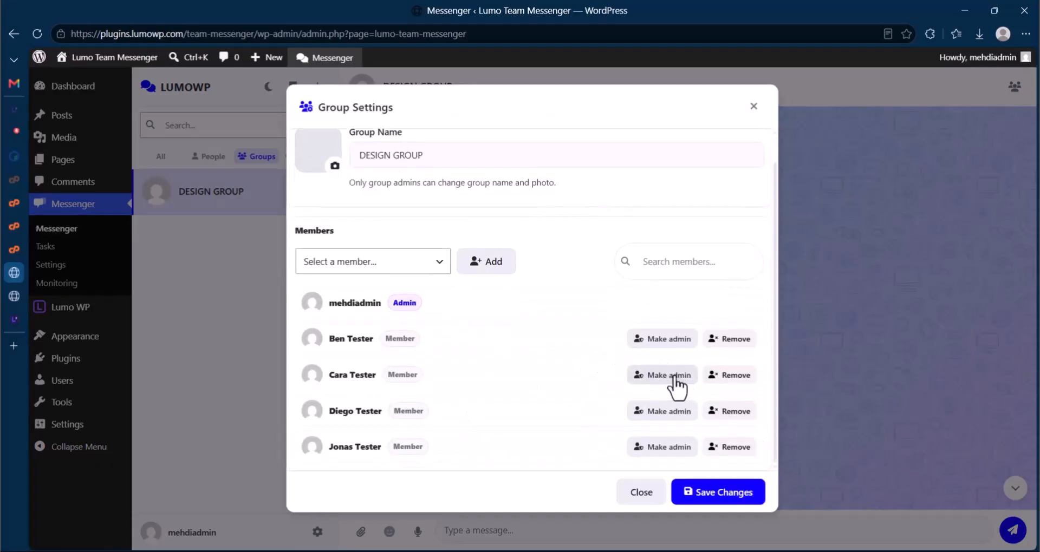
{"action": "scroll", "coordinate": [636, 332], "scroll_direction": "up", "scroll_amount": 1}
{"action": "left_click", "coordinate": [839, 258]}
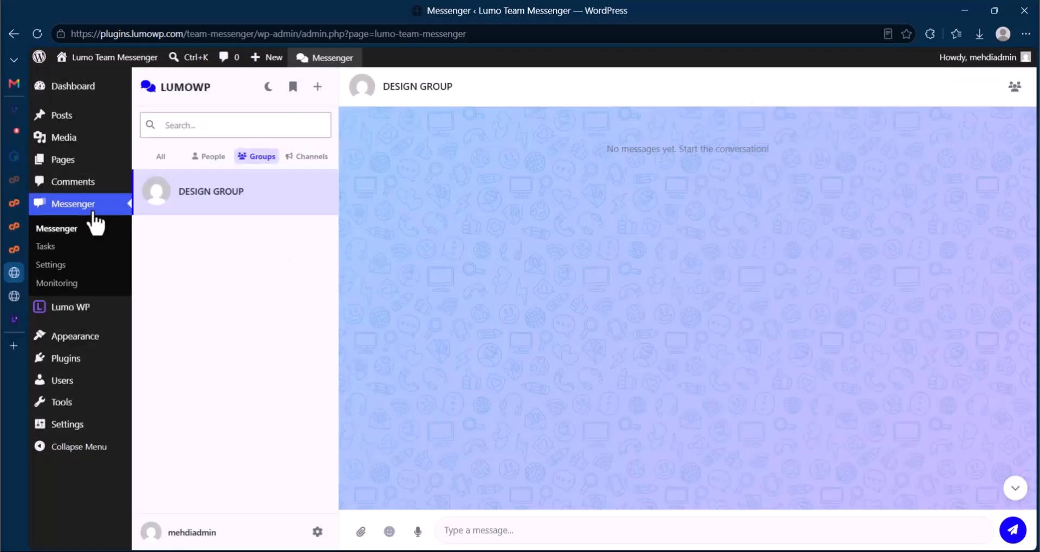
Step: Reload the Messenger page and view the Northbridge Commerce site's Tasks board and Messenger conversations before returning to the Lumo Team Messenger site
{"action": "left_click", "coordinate": [88, 211]}
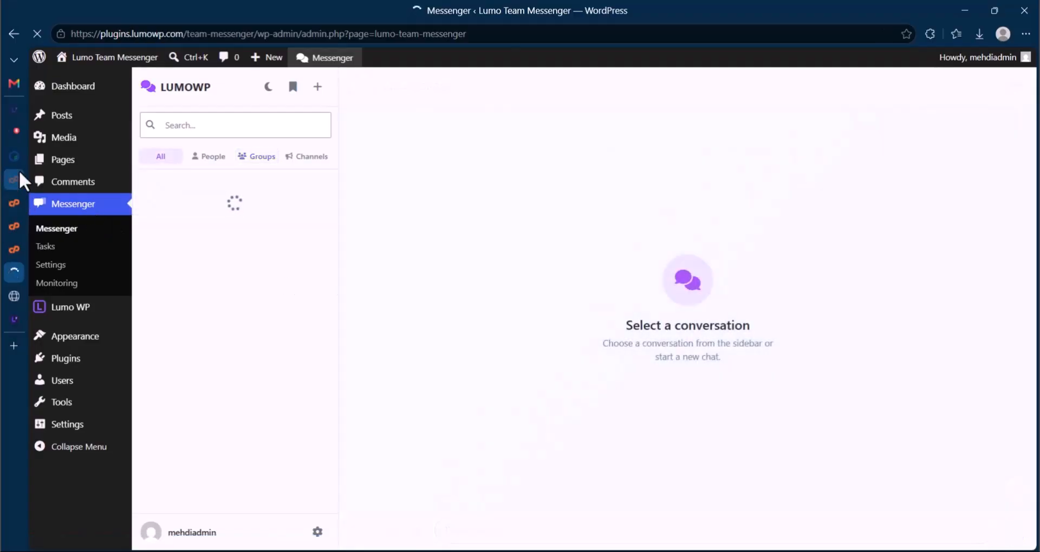
{"action": "left_click", "coordinate": [44, 136]}
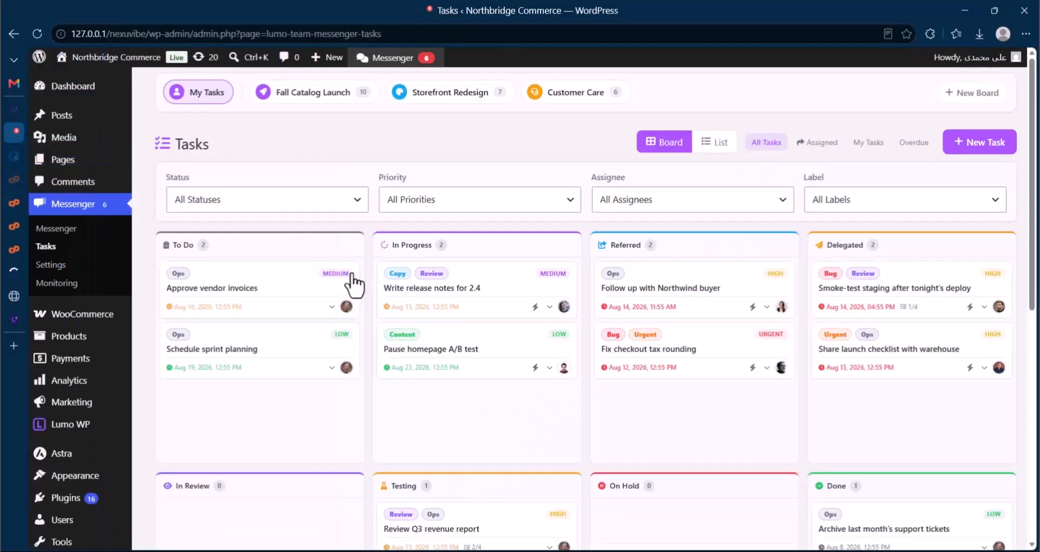
{"action": "left_click", "coordinate": [103, 230]}
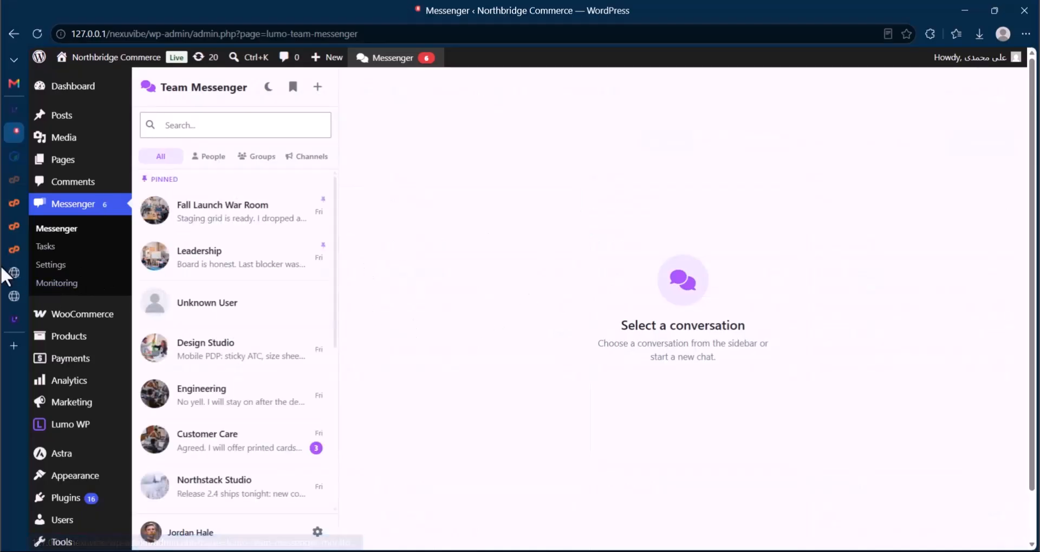
{"action": "left_click", "coordinate": [13, 273]}
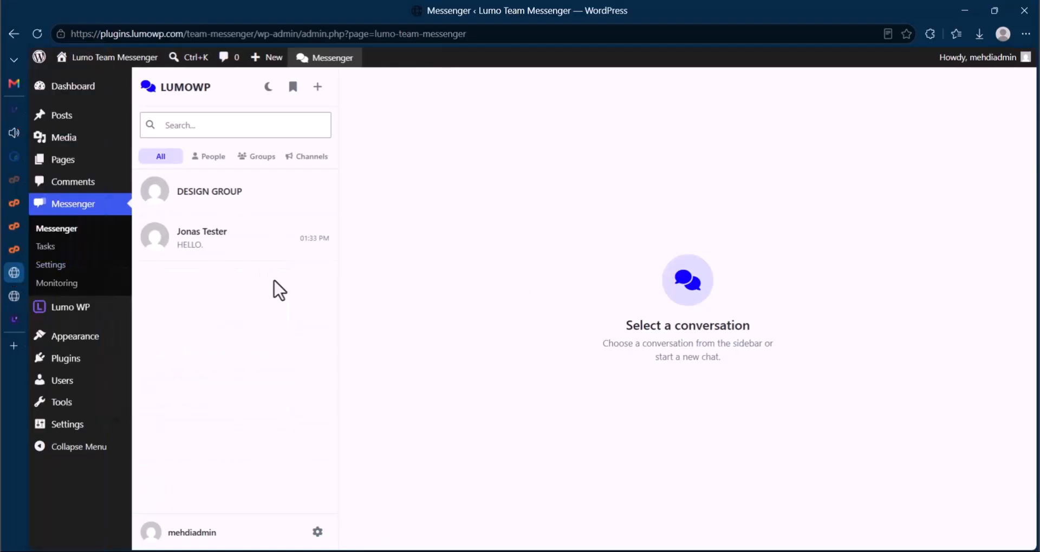
Step: Review the plugin's Frontend settings, including the public messenger page, its address slug, the login page message and the login and registration options
{"action": "left_click", "coordinate": [79, 273]}
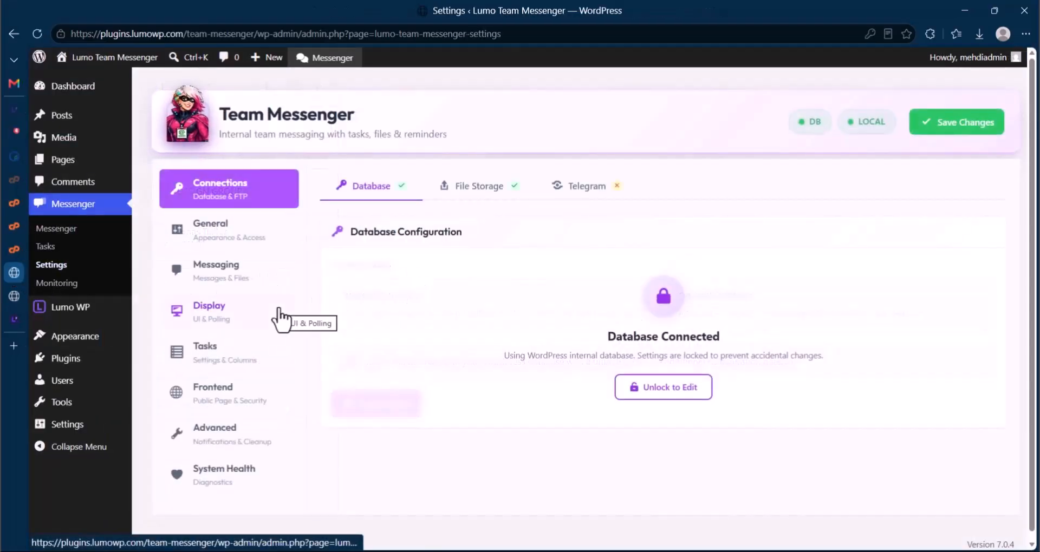
{"action": "left_click", "coordinate": [270, 396]}
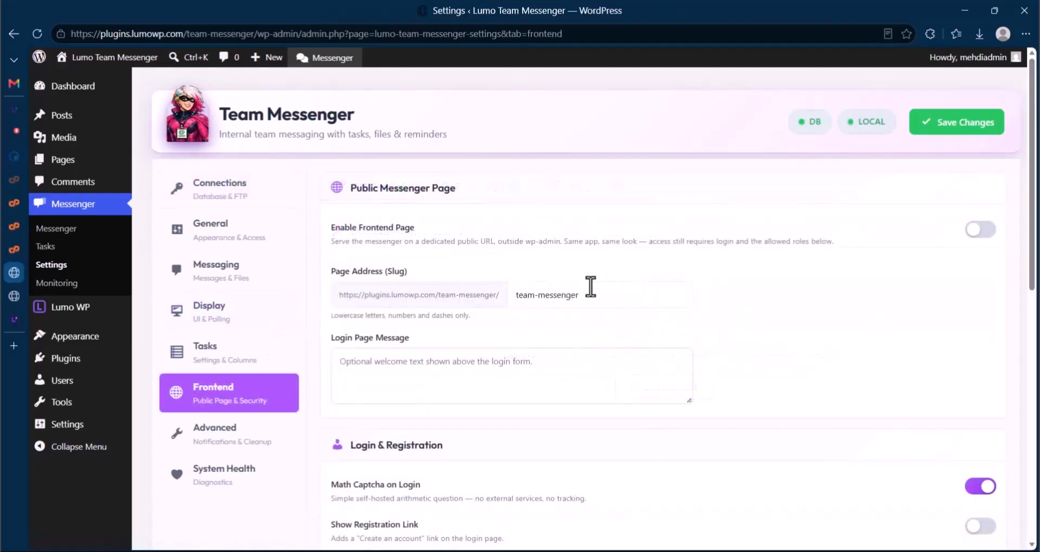
{"action": "triple_click", "coordinate": [433, 312]}
{"action": "left_click", "coordinate": [492, 325]}
{"action": "scroll", "coordinate": [491, 325], "scroll_direction": "down", "scroll_amount": 2}
{"action": "scroll", "coordinate": [488, 328], "scroll_direction": "up", "scroll_amount": 2}
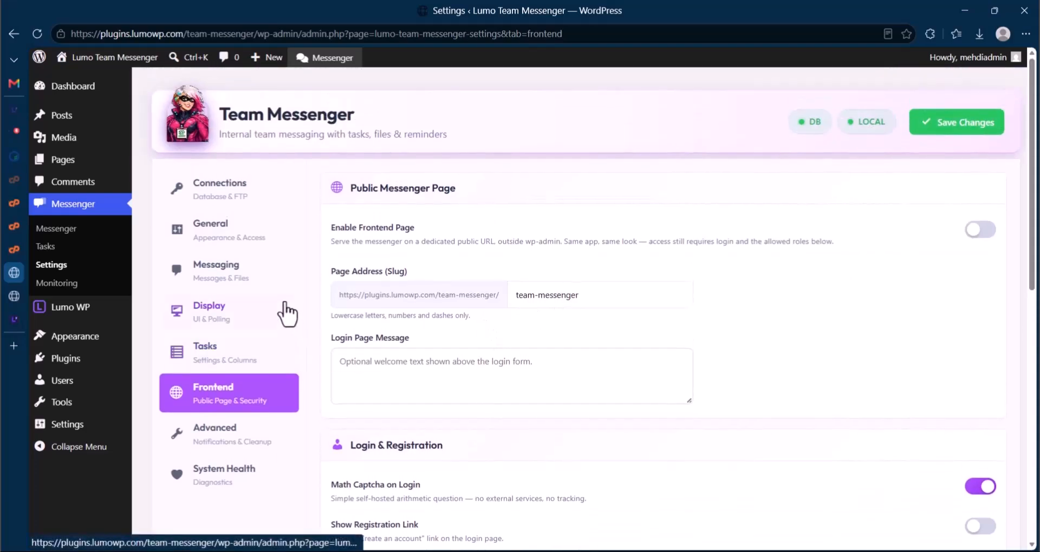
Step: Review the File Storage configuration and its security features in the plugin's Connections settings, leaving the settings locked
{"action": "left_click", "coordinate": [251, 197]}
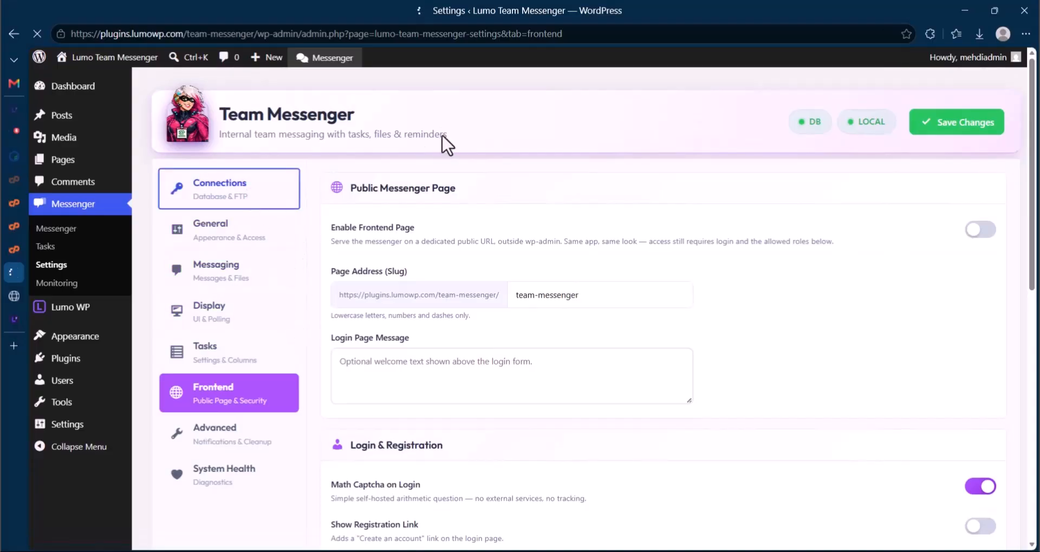
{"action": "left_click", "coordinate": [476, 198]}
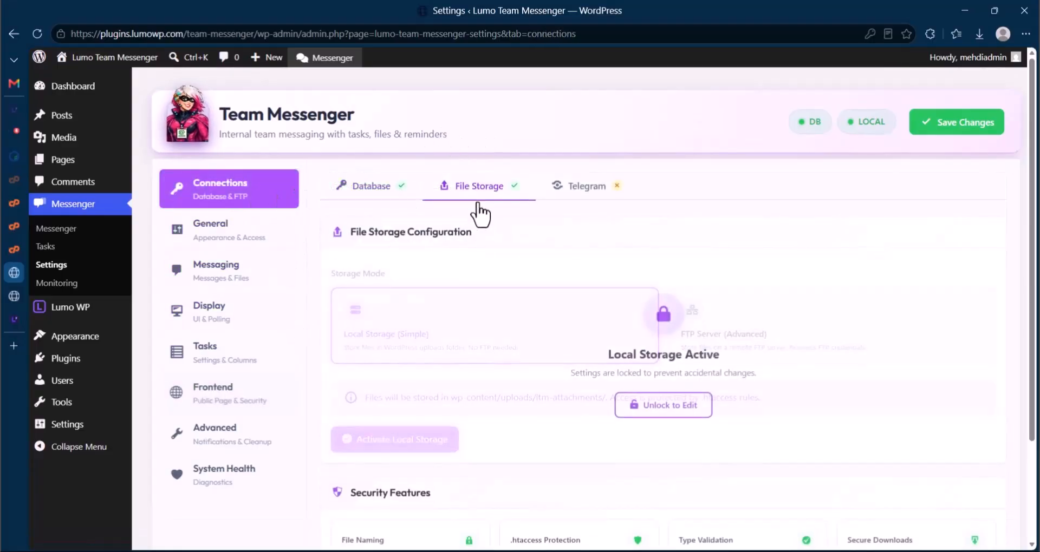
{"action": "scroll", "coordinate": [661, 350], "scroll_direction": "down", "scroll_amount": 3}
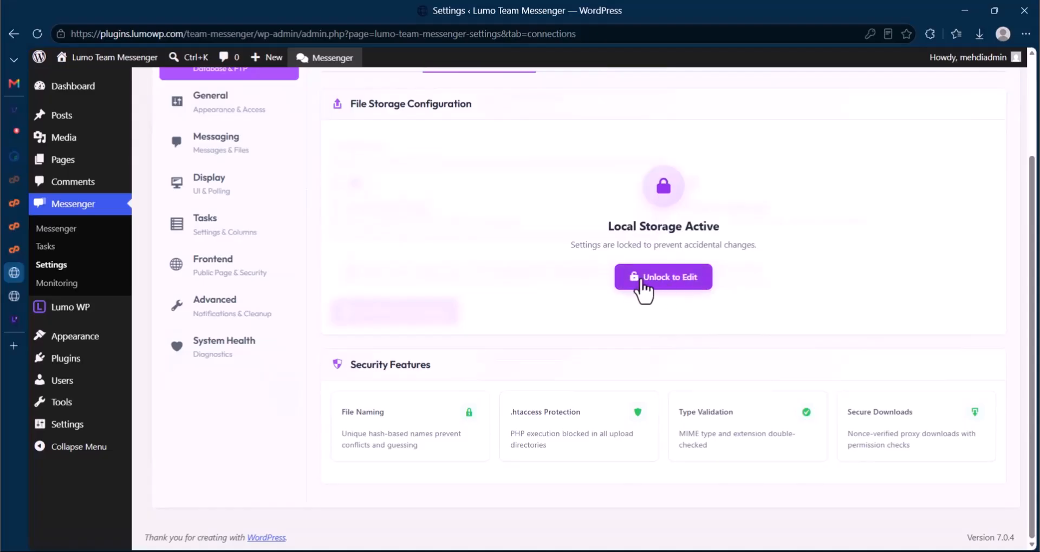
{"action": "scroll", "coordinate": [644, 298], "scroll_direction": "up", "scroll_amount": 3}
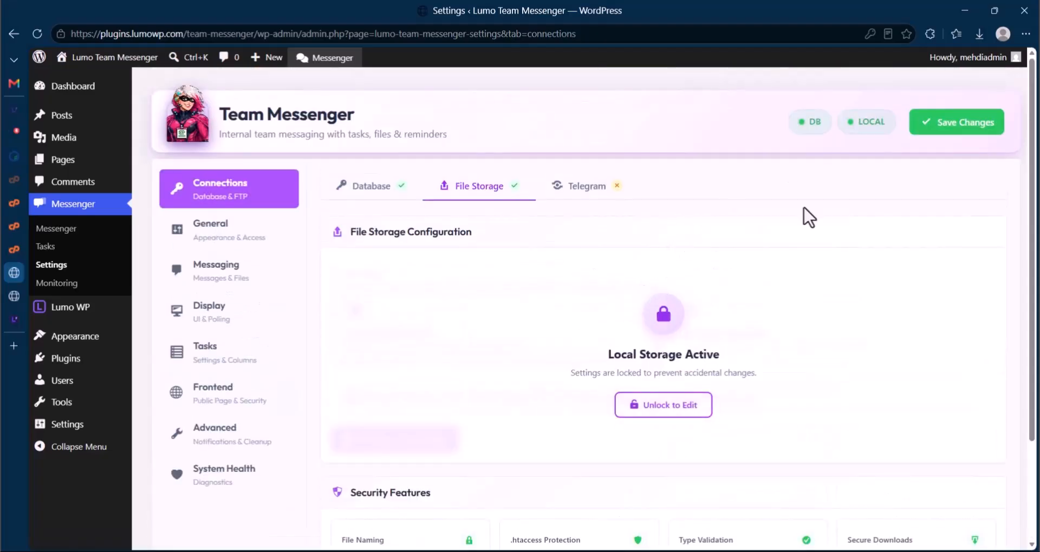
Step: Return to the Messenger and open the private conversation with the test member
{"action": "left_click", "coordinate": [110, 207]}
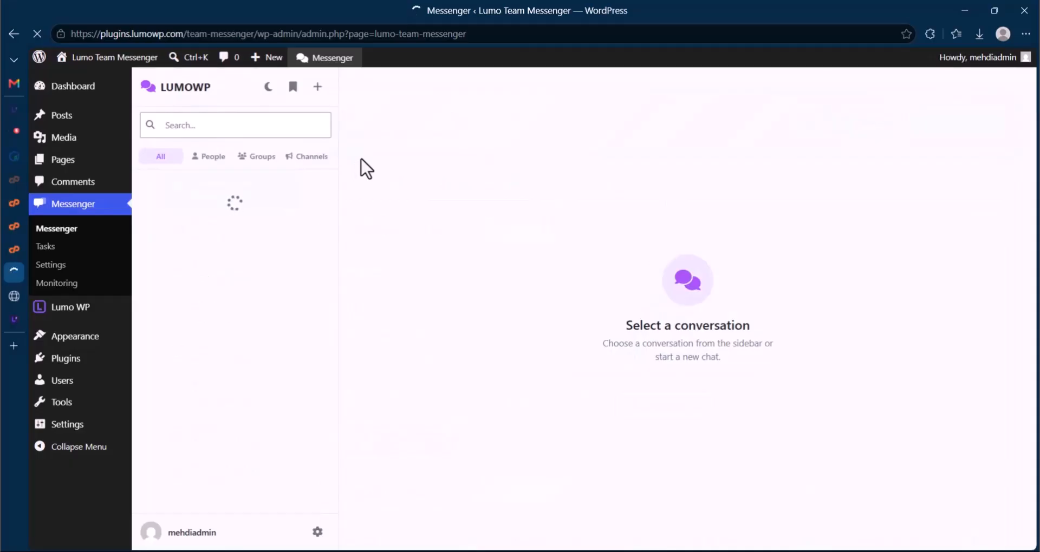
{"action": "left_click", "coordinate": [225, 259]}
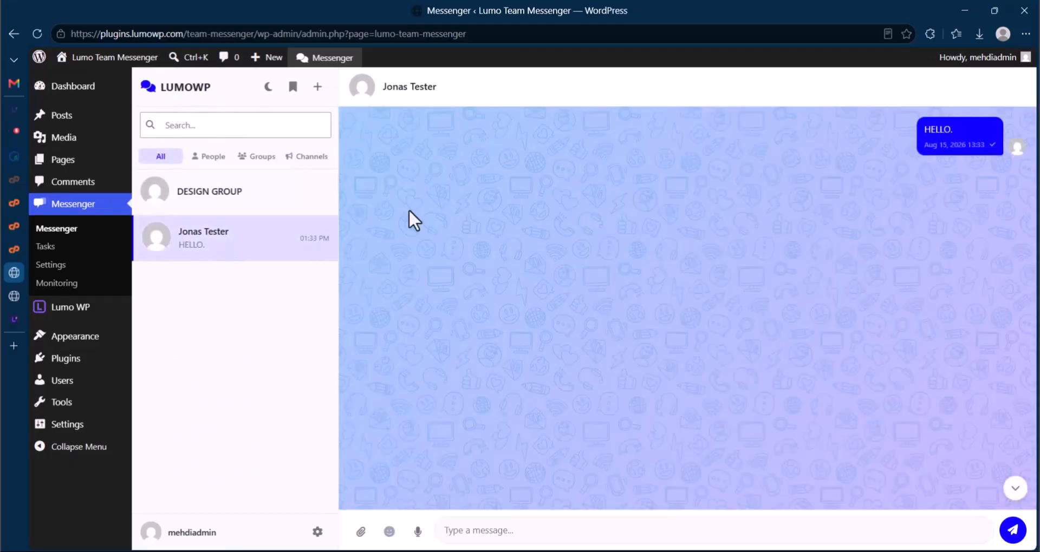